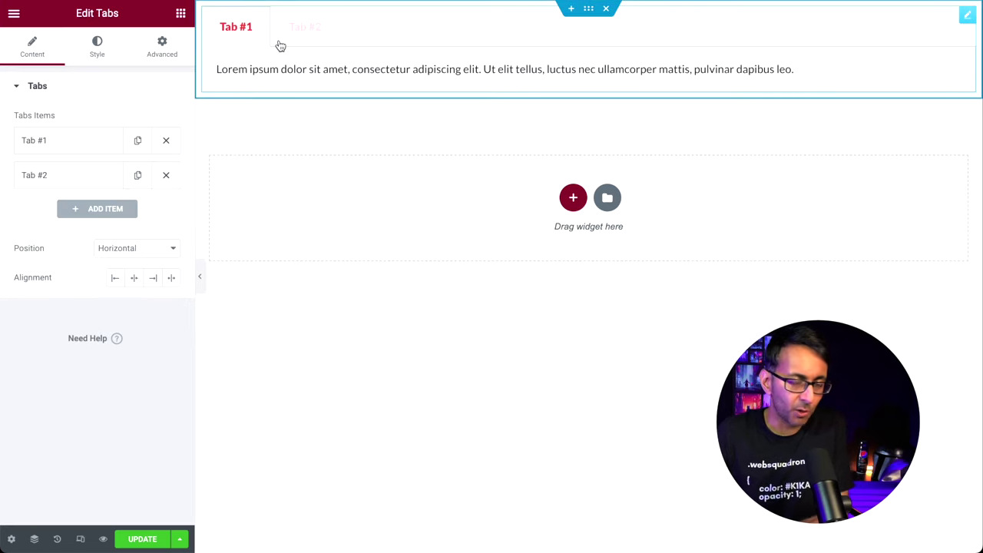
- Center the tab titles of the classic Tabs widget
{"action": "left_click", "coordinate": [137, 278]}
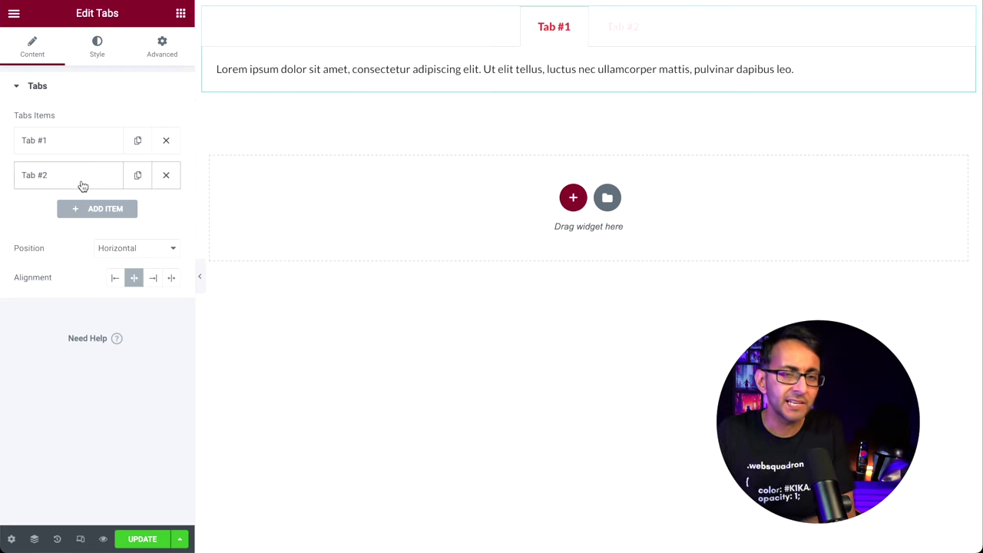
{"action": "left_click", "coordinate": [102, 58]}
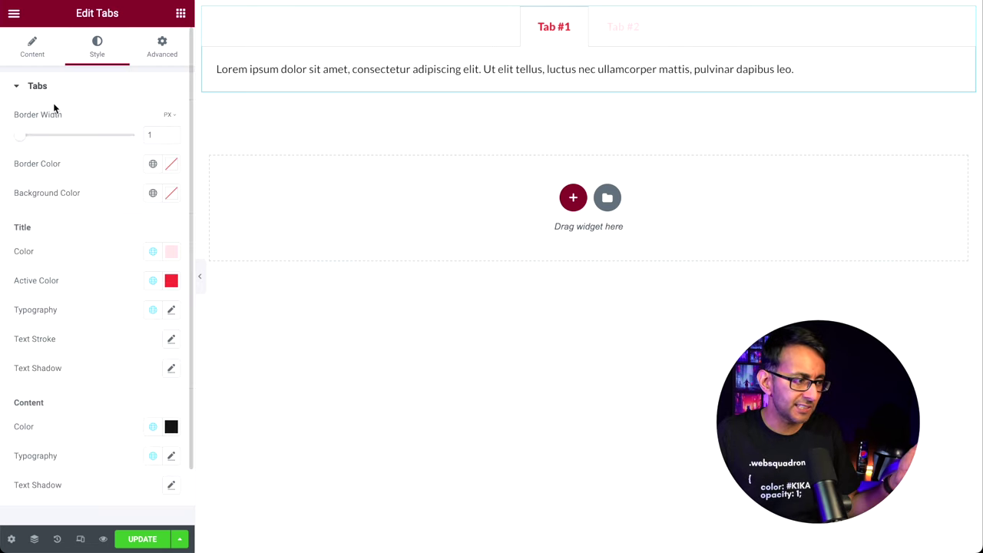
{"action": "left_click", "coordinate": [31, 52]}
- Delete the whole placeholder paragraph from Tab #1's description
{"action": "left_click", "coordinate": [76, 149]}
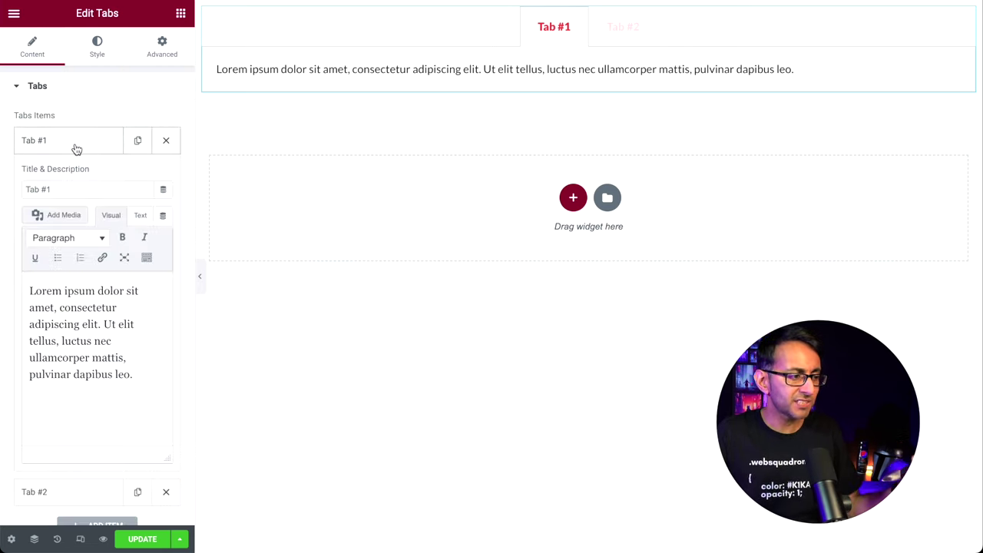
{"action": "left_click", "coordinate": [94, 194]}
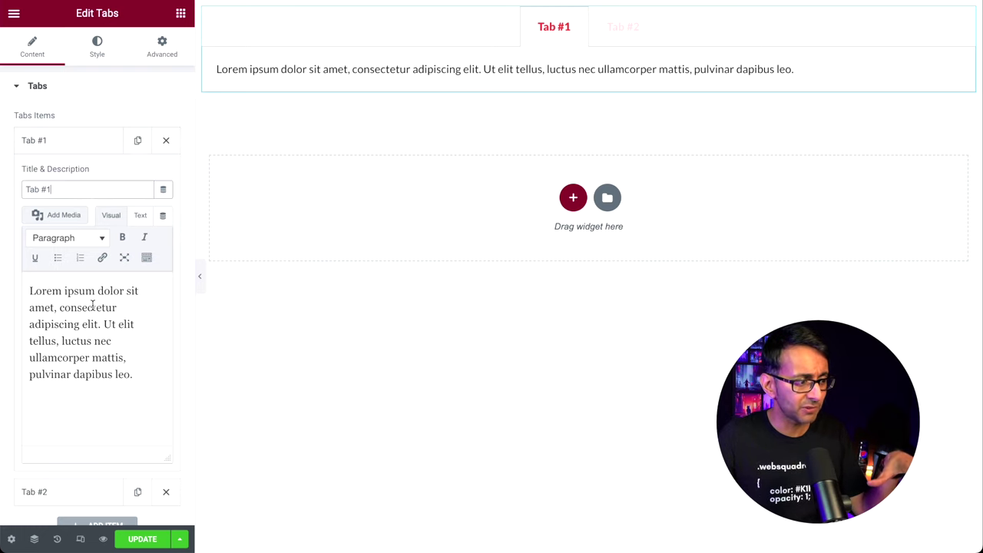
{"action": "left_click_drag", "start_coordinate": [133, 375], "coordinate": [26, 278]}
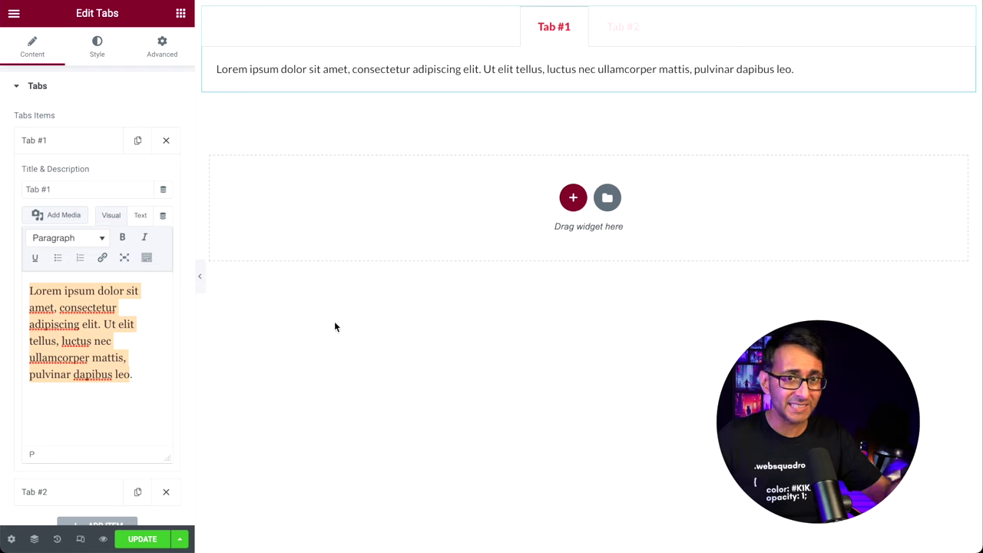
{"action": "key", "text": "BackSpace"}
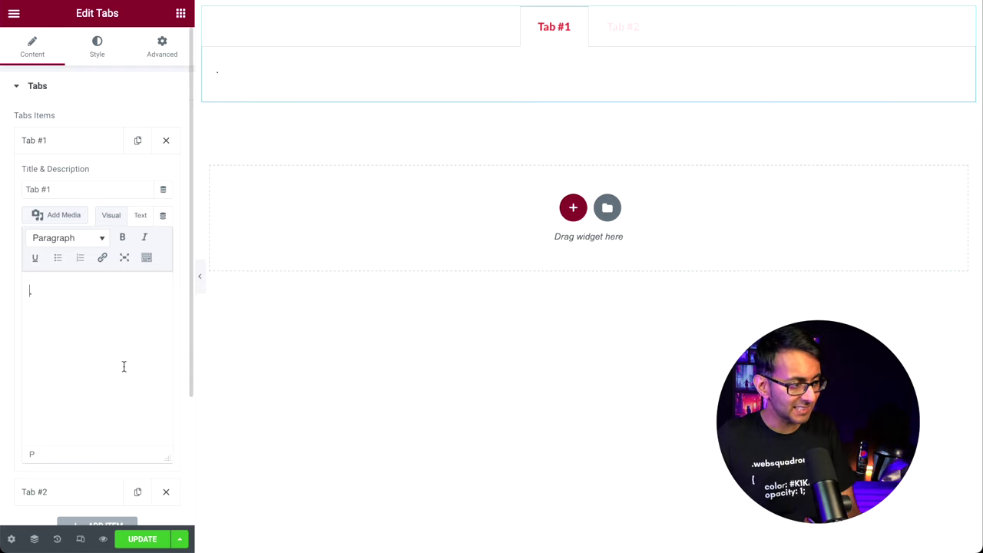
{"action": "key", "text": "BackSpace"}
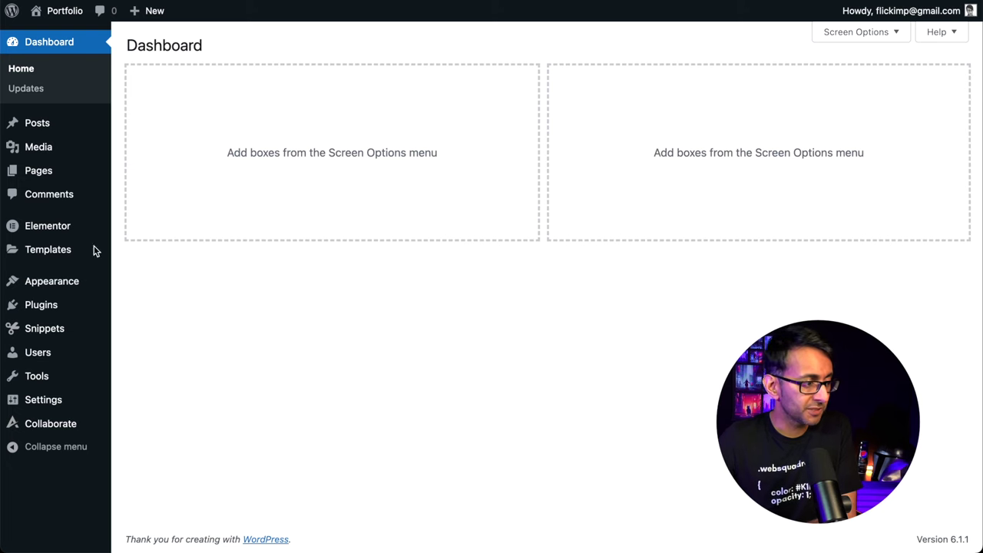
{"action": "mouse_move", "coordinate": [55, 228]}
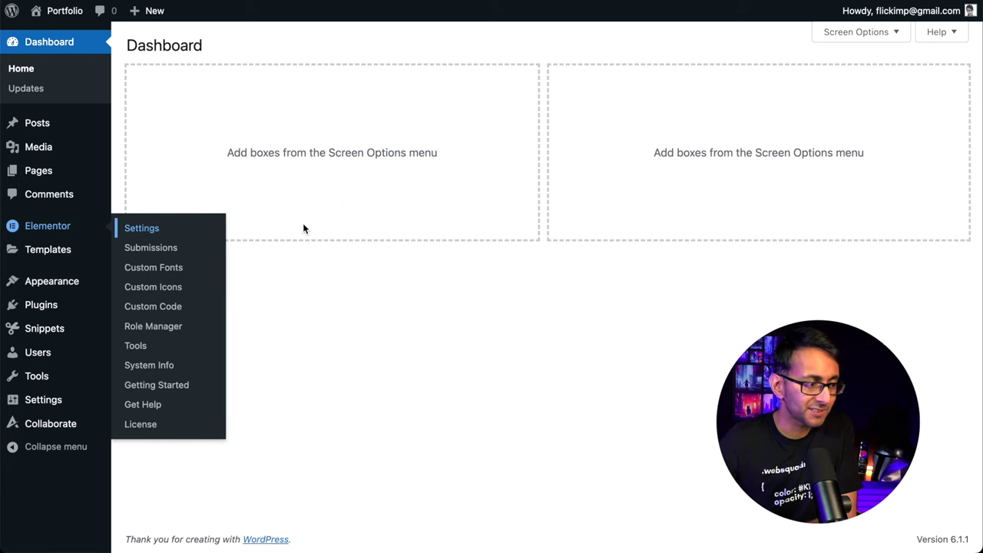
- Set the Nested Elements experiment to Active, save, and start removing the old tabs widget
{"action": "left_click", "coordinate": [371, 193]}
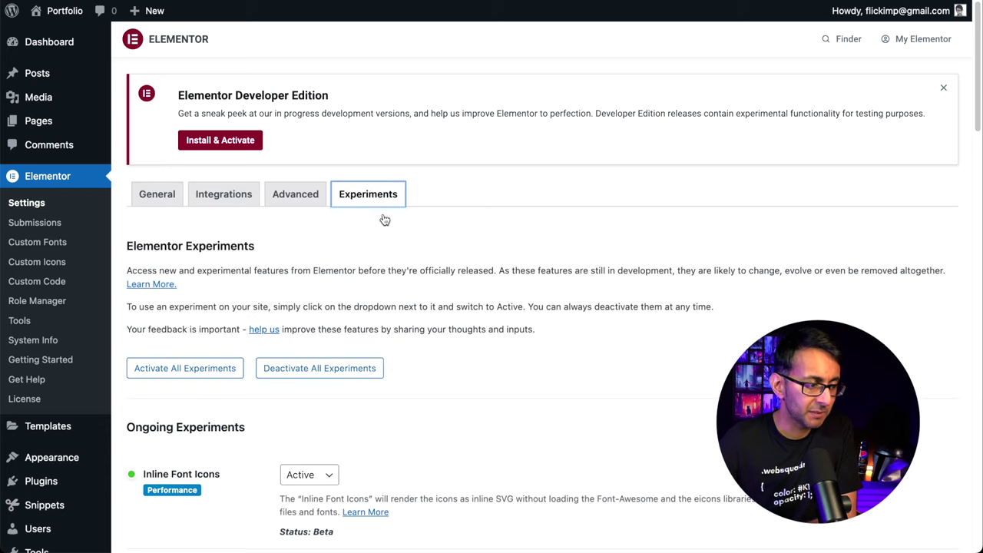
{"action": "scroll", "coordinate": [384, 367], "scroll_direction": "down", "scroll_amount": 5}
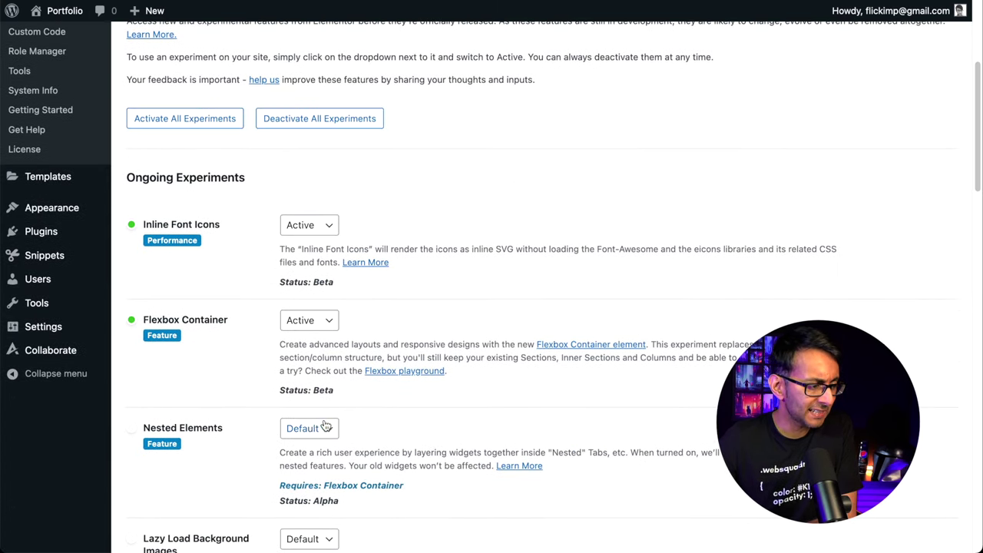
{"action": "scroll", "coordinate": [326, 427], "scroll_direction": "down", "scroll_amount": 2}
{"action": "left_click", "coordinate": [303, 361]}
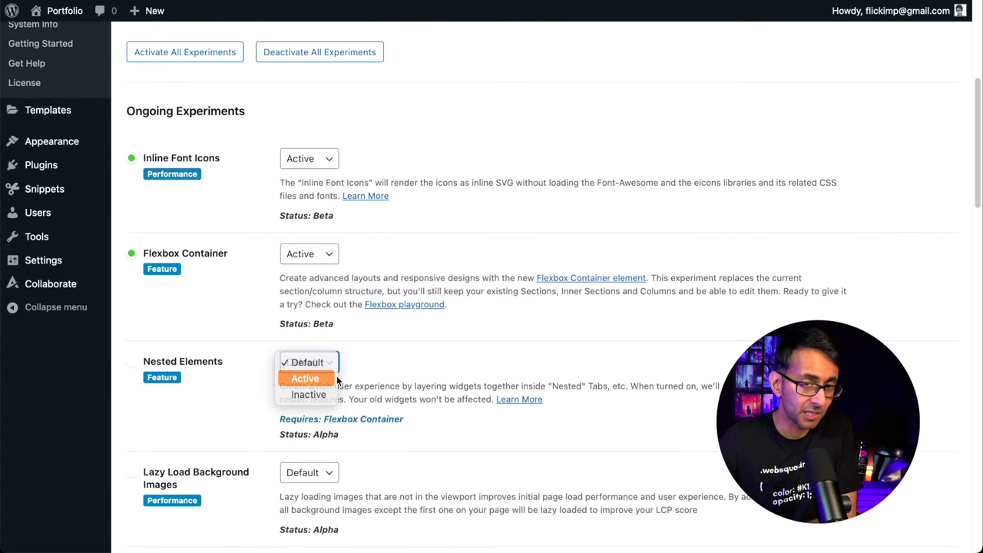
{"action": "left_click", "coordinate": [334, 378]}
{"action": "scroll", "coordinate": [476, 395], "scroll_direction": "down", "scroll_amount": 20}
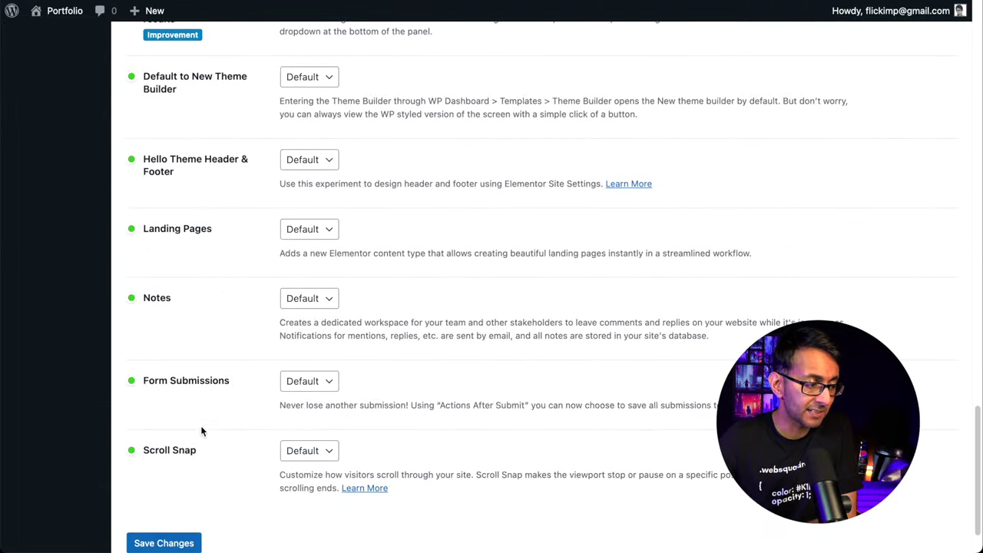
{"action": "left_click", "coordinate": [172, 543]}
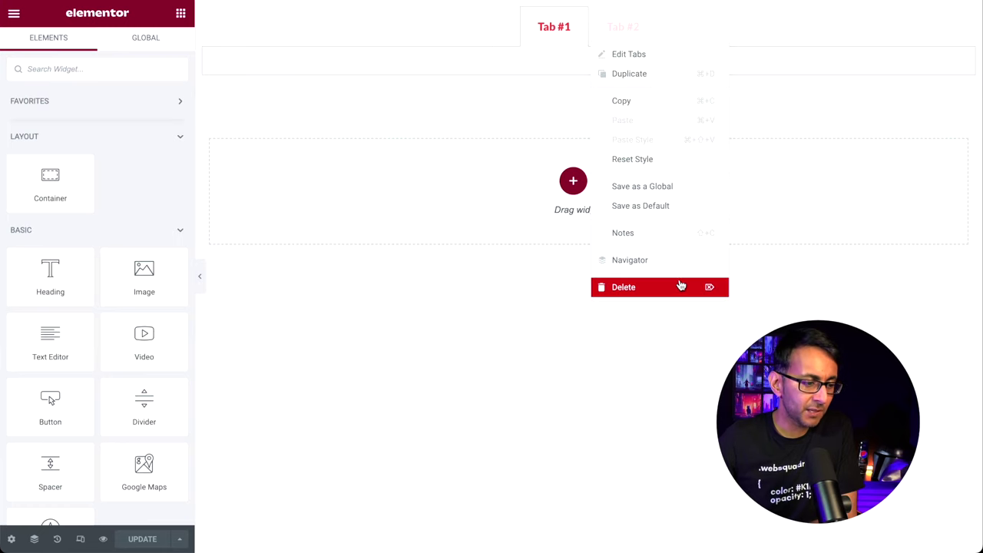
{"action": "left_click", "coordinate": [678, 284]}
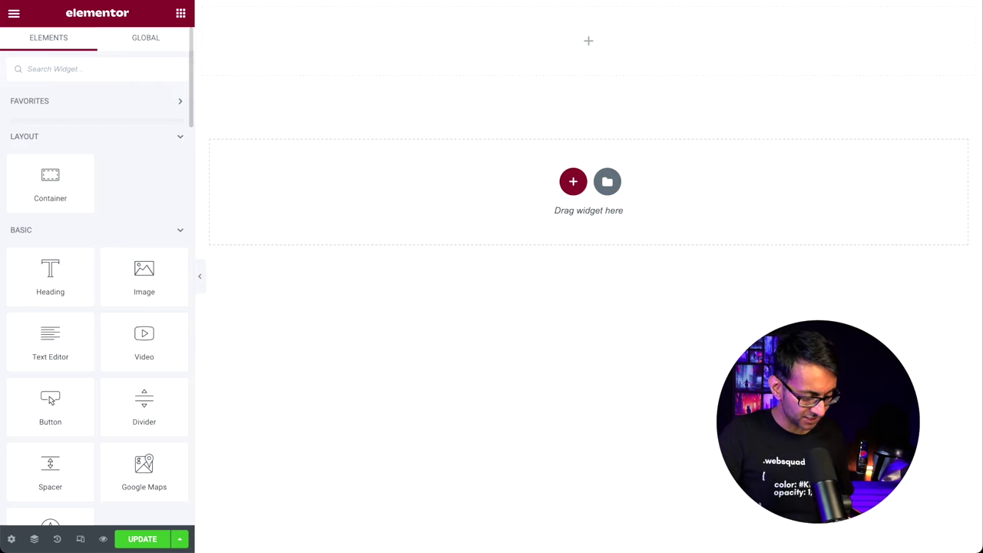
- Search widgets for 'tab' and drop the nested Tabs widget into the top section
{"action": "type", "text": "tab"}
{"action": "left_click_drag", "start_coordinate": [74, 107], "coordinate": [507, 71]}
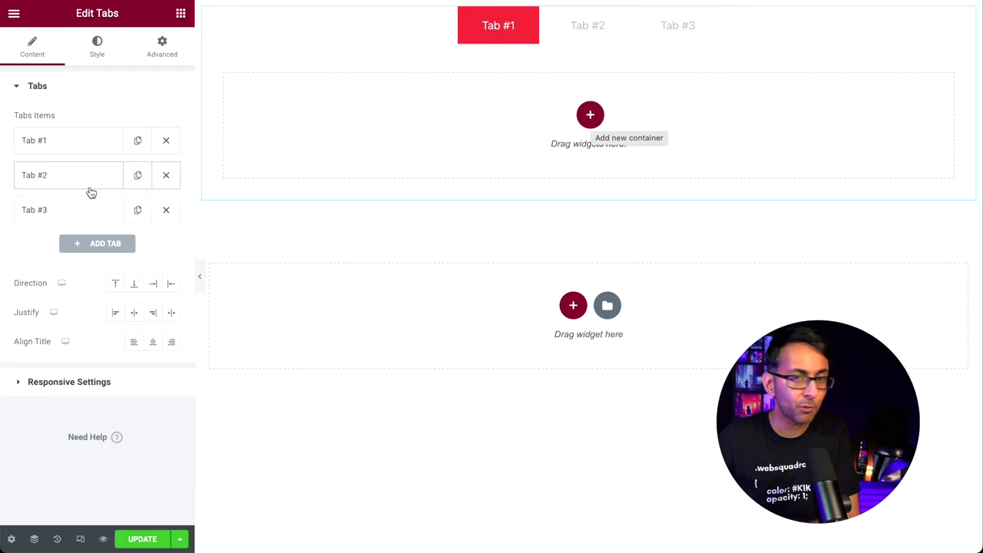
{"action": "left_click", "coordinate": [117, 285]}
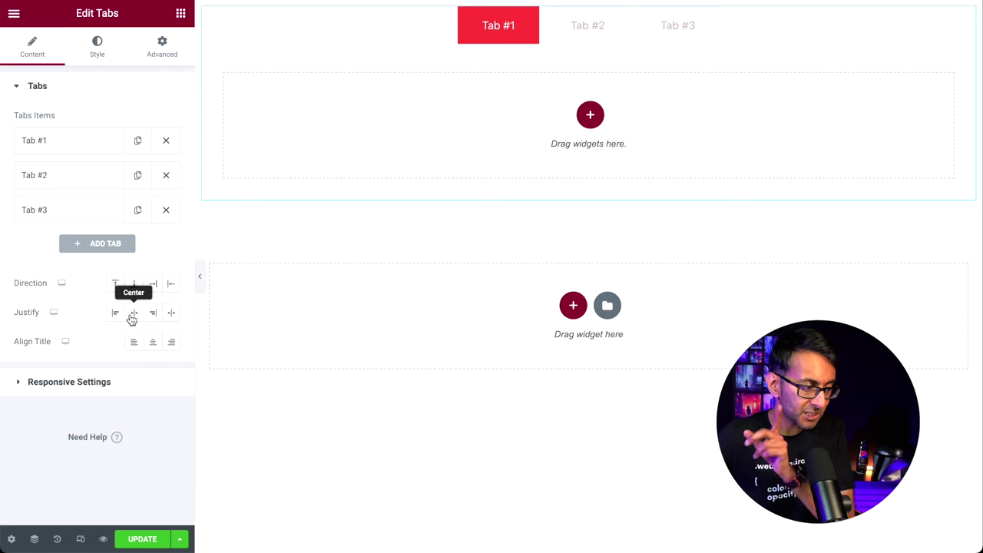
{"action": "left_click", "coordinate": [170, 313]}
{"action": "left_click", "coordinate": [153, 313]}
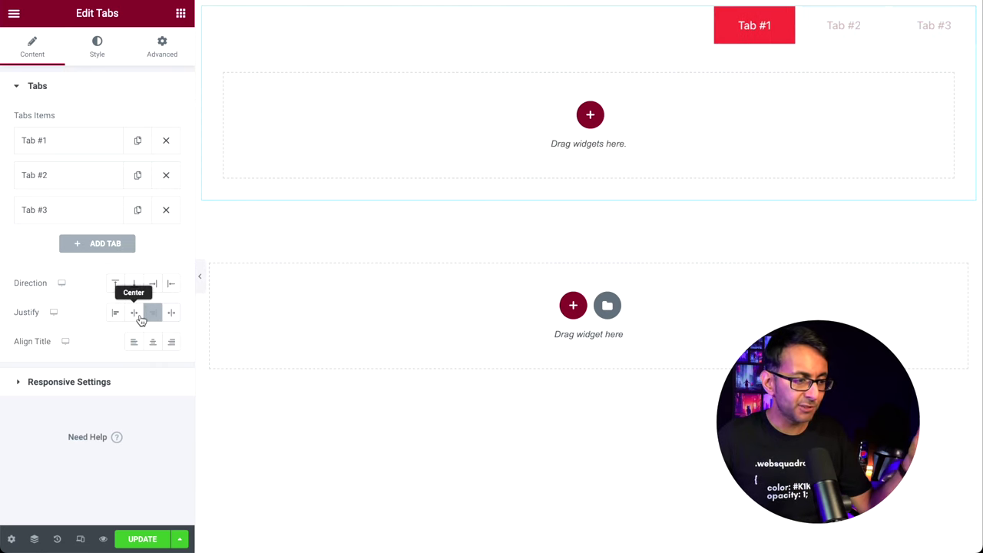
{"action": "left_click", "coordinate": [134, 313]}
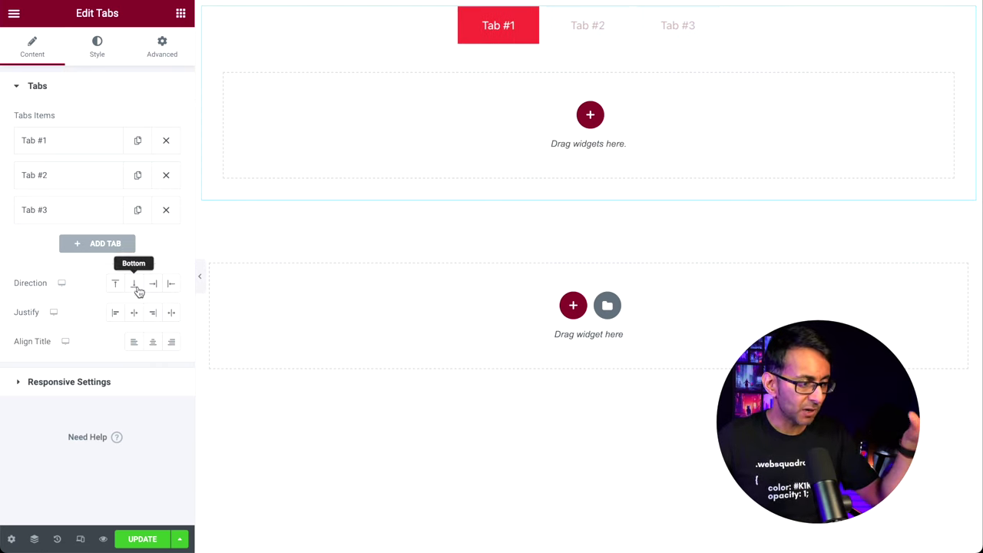
{"action": "left_click", "coordinate": [133, 286]}
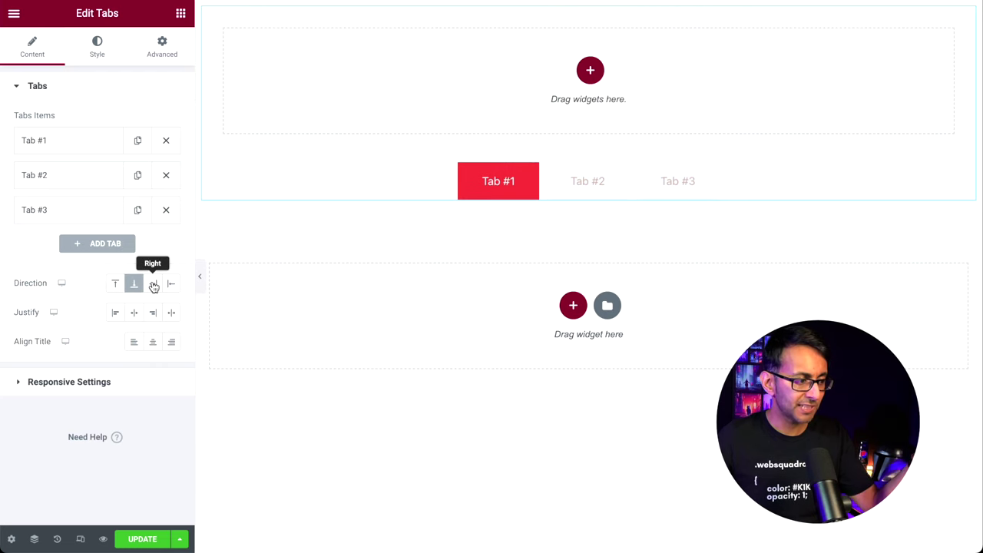
{"action": "left_click", "coordinate": [153, 285]}
{"action": "left_click", "coordinate": [172, 285]}
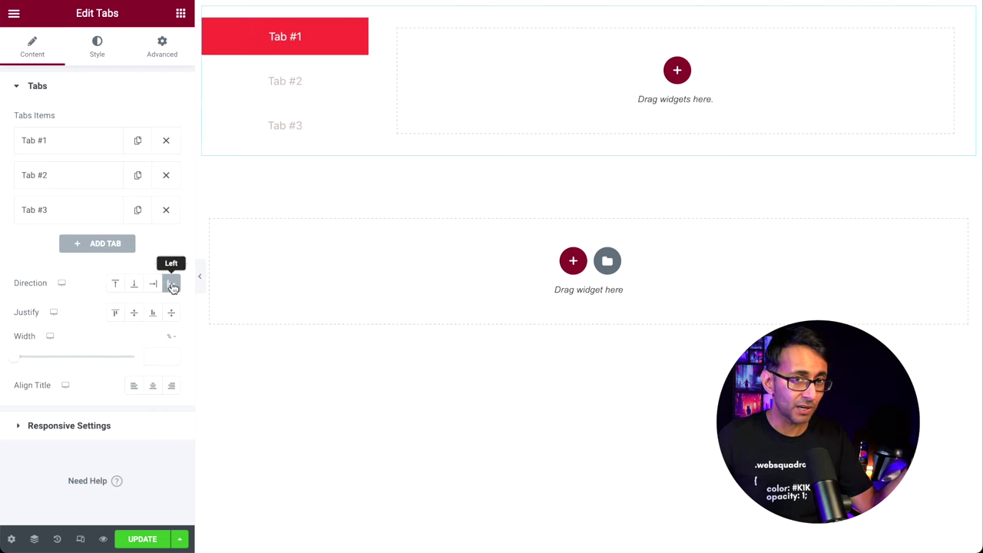
{"action": "left_click", "coordinate": [115, 284]}
{"action": "left_click", "coordinate": [132, 286]}
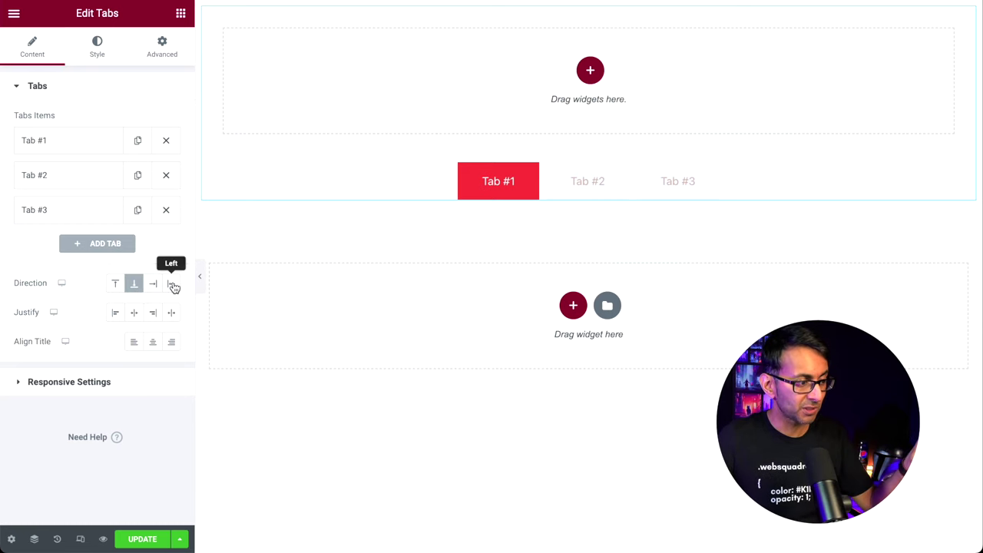
{"action": "left_click", "coordinate": [173, 285]}
{"action": "left_click", "coordinate": [117, 285]}
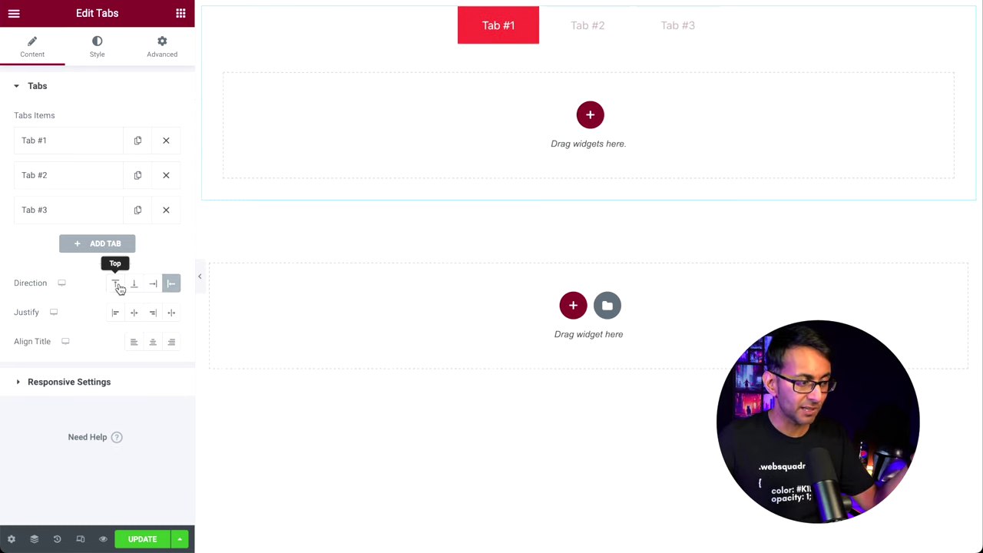
{"action": "left_click", "coordinate": [113, 377]}
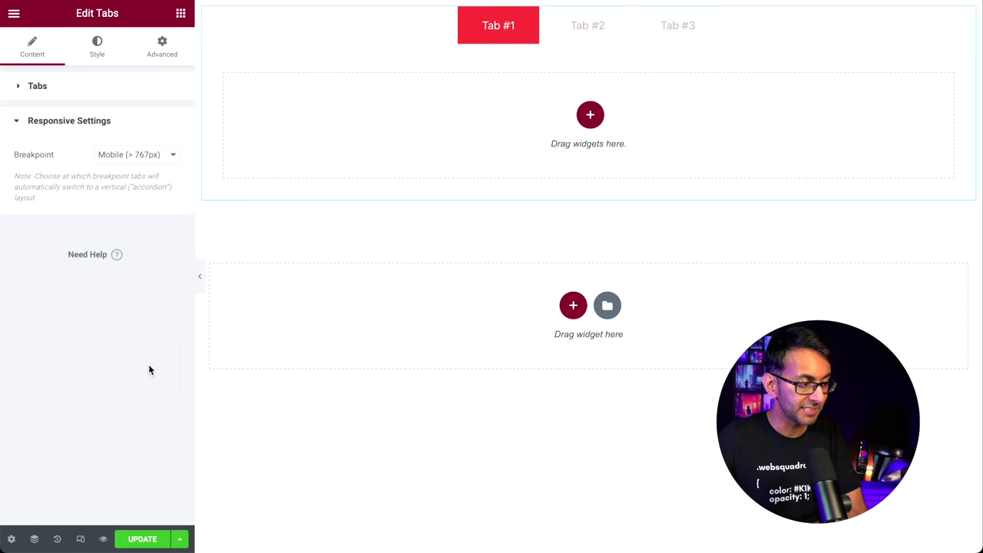
{"action": "left_click", "coordinate": [149, 157]}
{"action": "left_click", "coordinate": [33, 87]}
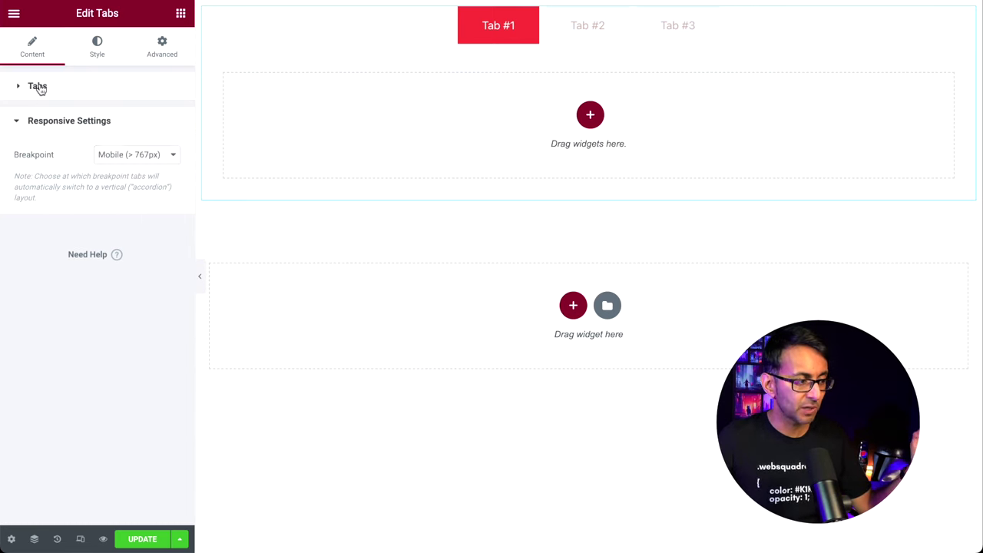
{"action": "left_click", "coordinate": [38, 87]}
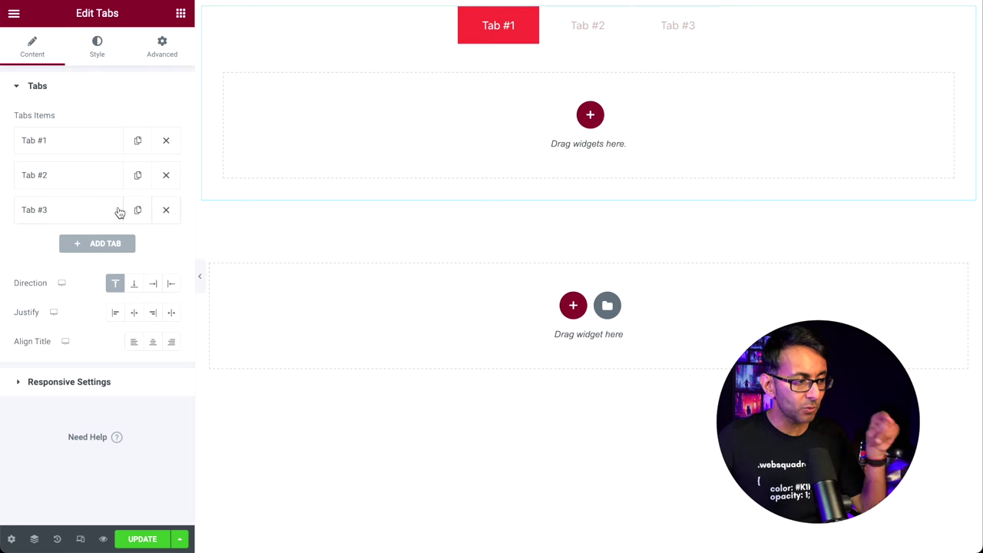
{"action": "left_click", "coordinate": [92, 52]}
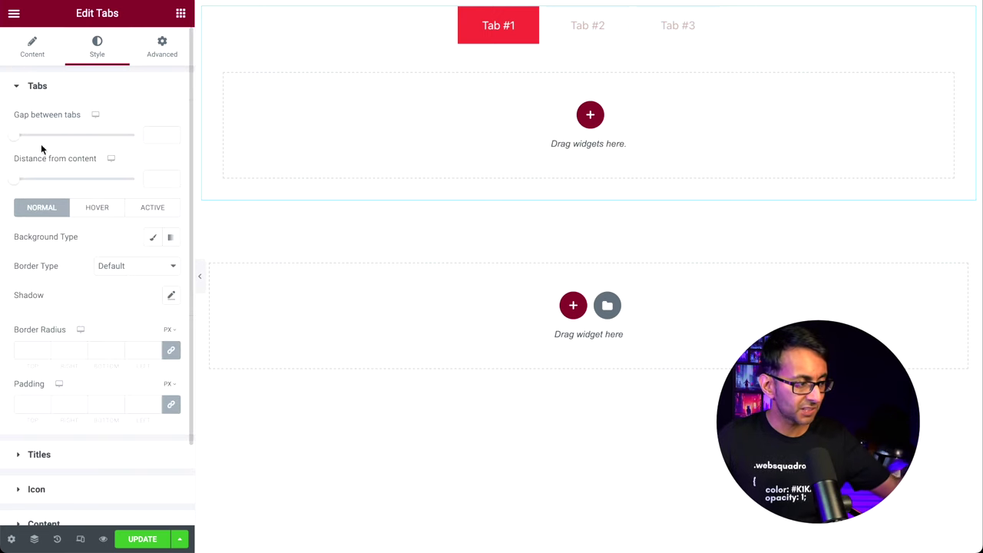
- Set the gap between tabs to 44 and distance from content to 0, then expand Icon styling
{"action": "mouse_move", "coordinate": [19, 141]}
{"action": "left_mouse_down"}
{"action": "mouse_move", "coordinate": [60, 139]}
{"action": "mouse_move", "coordinate": [8, 138]}
{"action": "mouse_move", "coordinate": [28, 139]}
{"action": "left_mouse_up"}
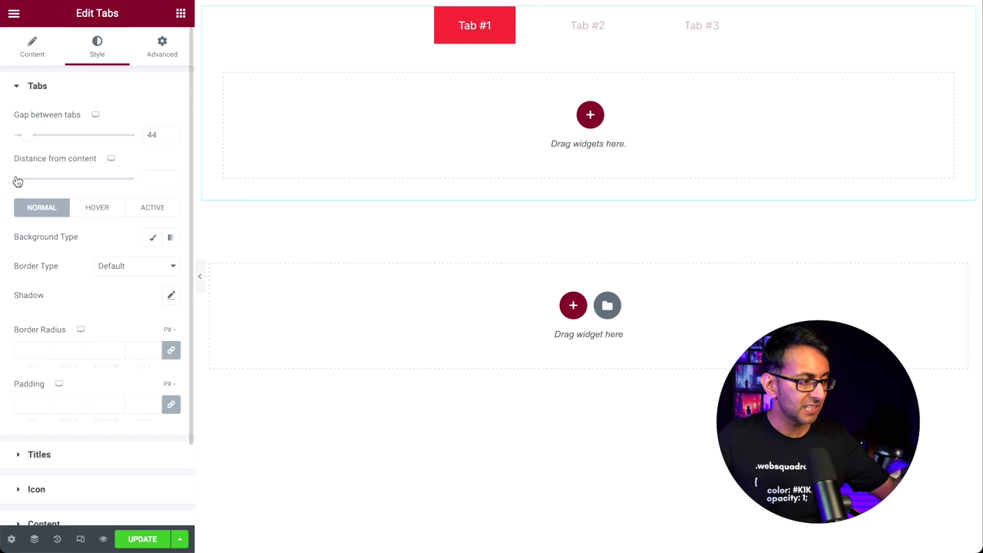
{"action": "mouse_move", "coordinate": [17, 182]}
{"action": "left_mouse_down"}
{"action": "mouse_move", "coordinate": [46, 183]}
{"action": "mouse_move", "coordinate": [13, 183]}
{"action": "left_mouse_up"}
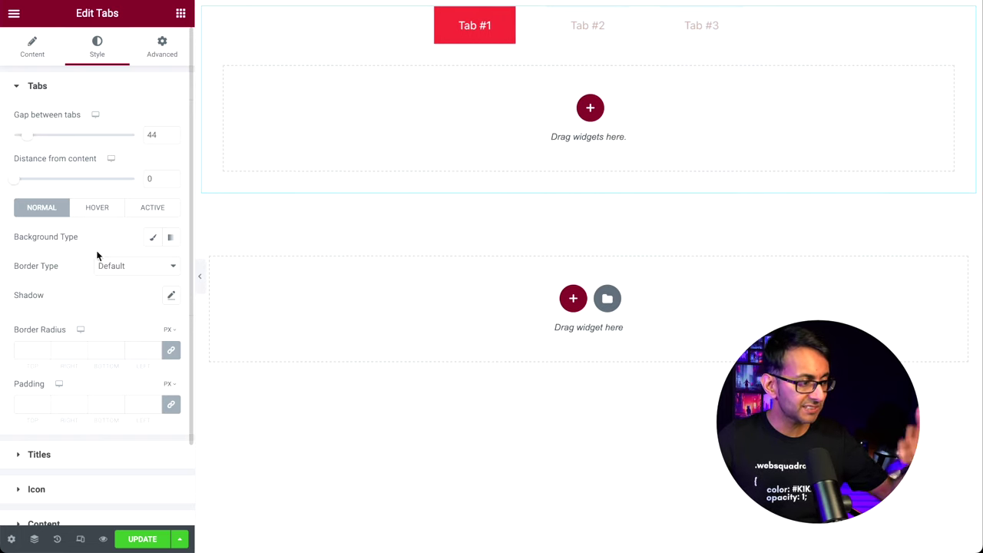
{"action": "scroll", "coordinate": [96, 261], "scroll_direction": "down", "scroll_amount": 2}
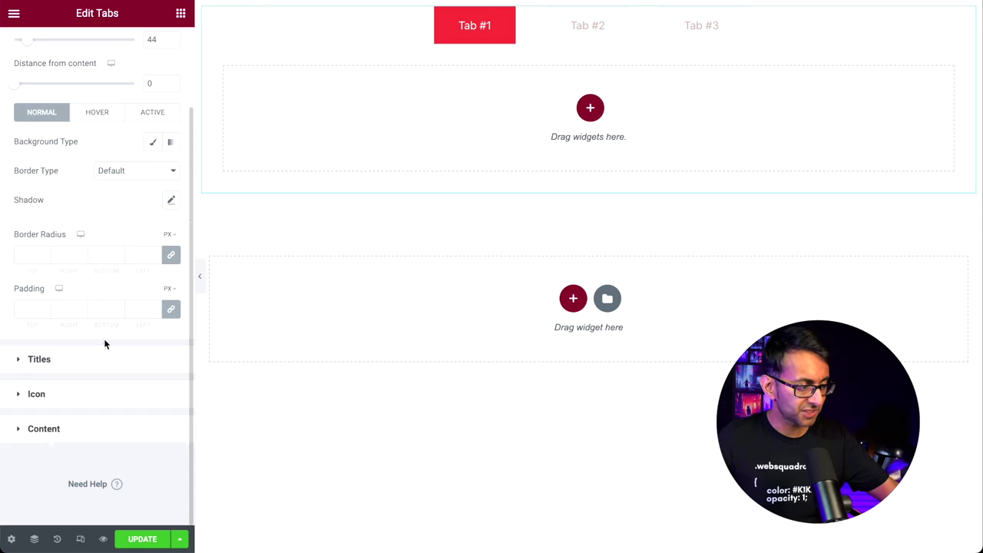
{"action": "scroll", "coordinate": [77, 137], "scroll_direction": "up", "scroll_amount": 2}
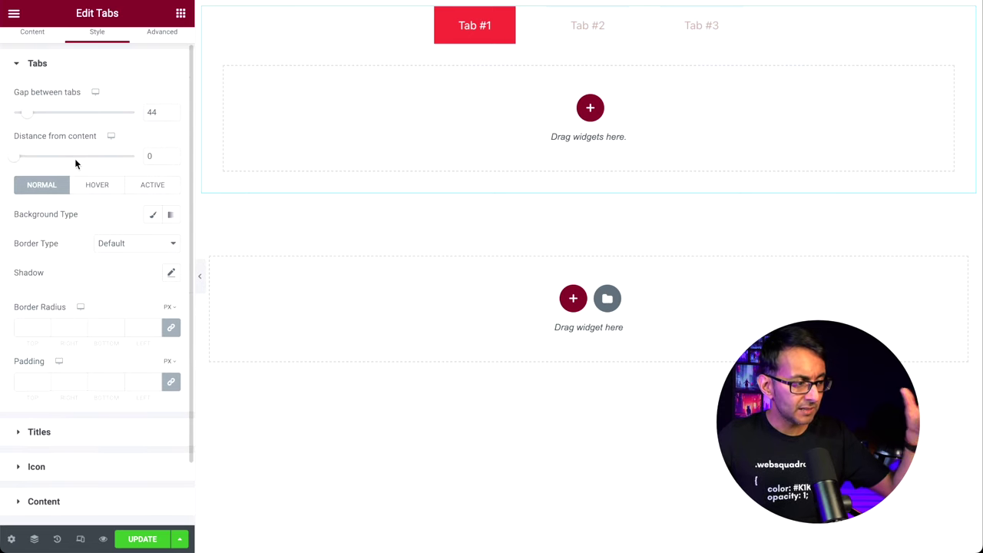
{"action": "left_click", "coordinate": [86, 472]}
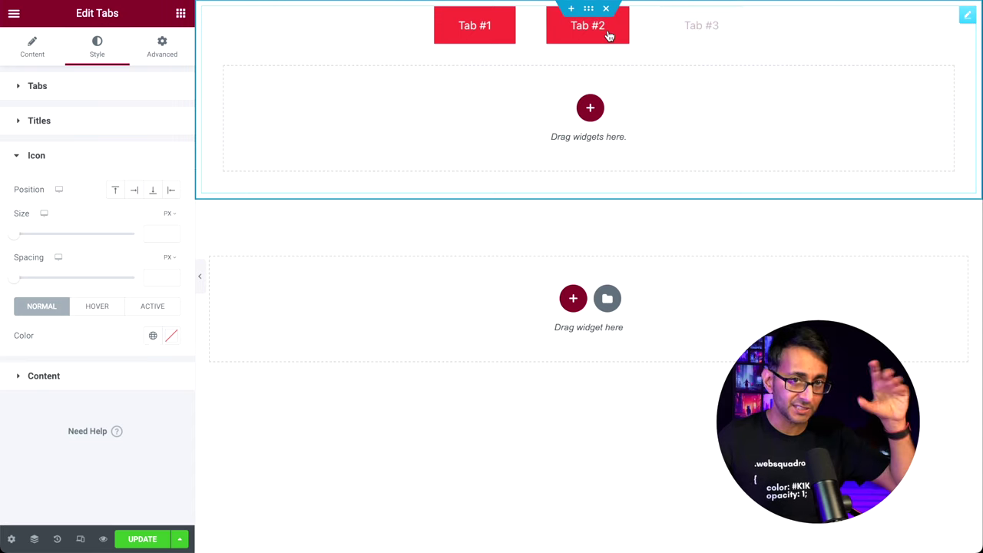
{"action": "left_click", "coordinate": [111, 373]}
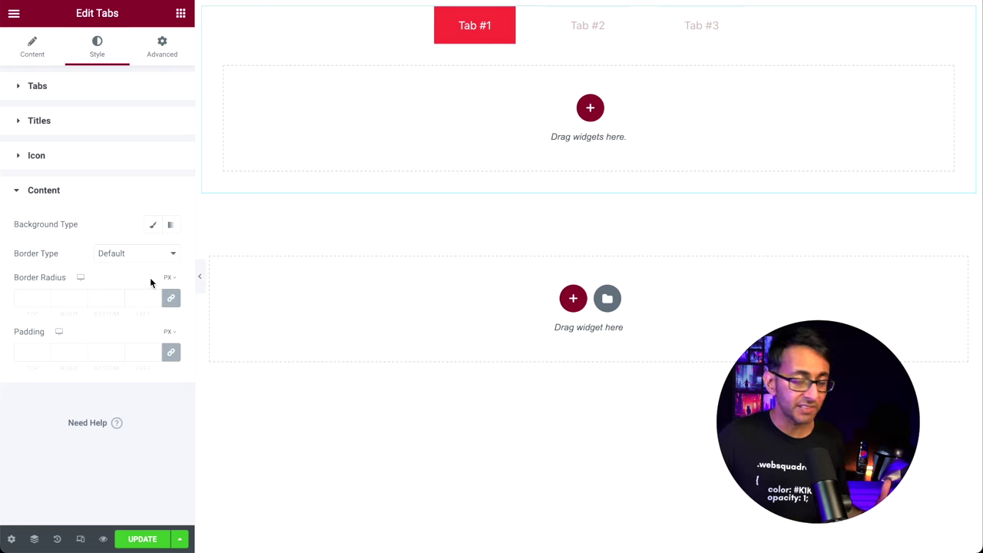
- Try a Solid border on the tab content, then return it to Default
{"action": "left_click", "coordinate": [116, 254]}
{"action": "left_click", "coordinate": [123, 284]}
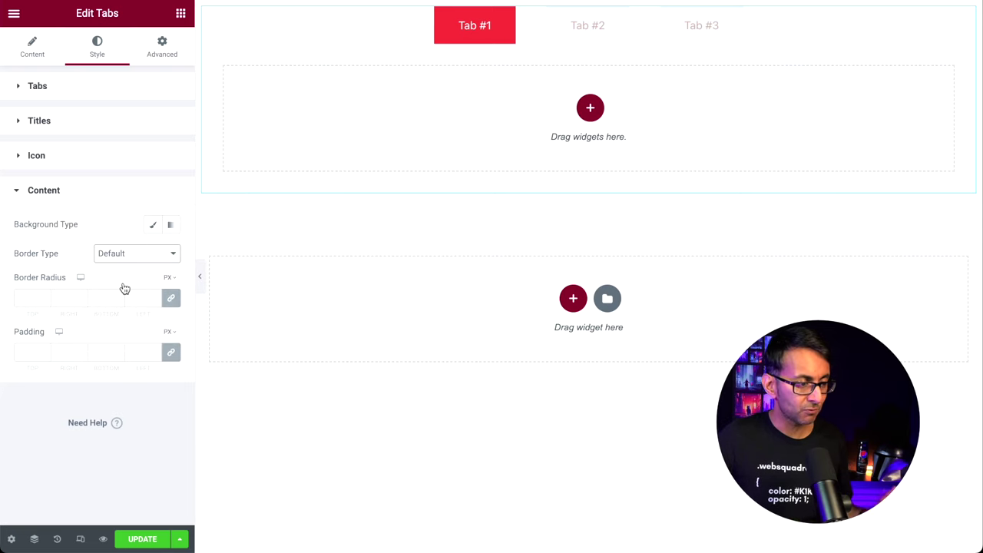
{"action": "left_click", "coordinate": [119, 254]}
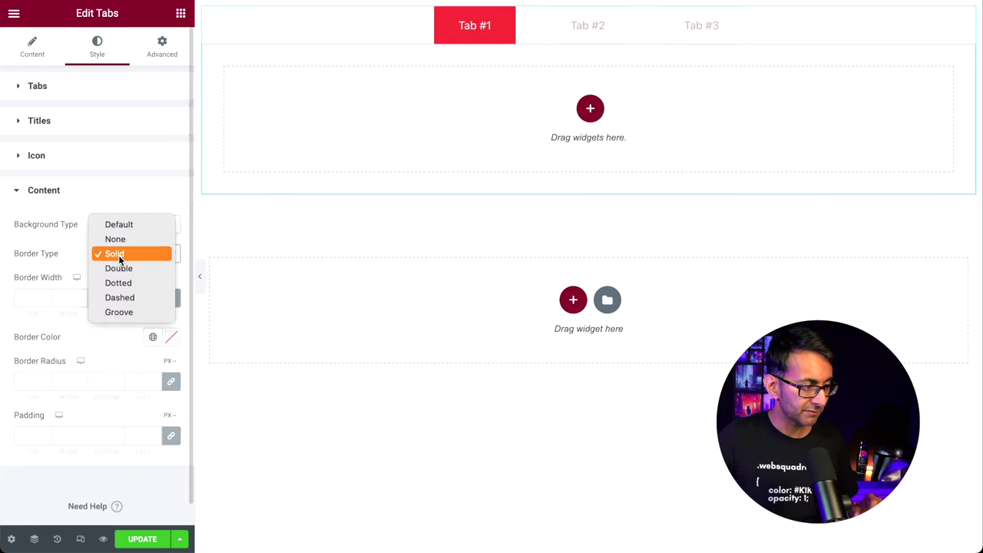
{"action": "left_click", "coordinate": [127, 228]}
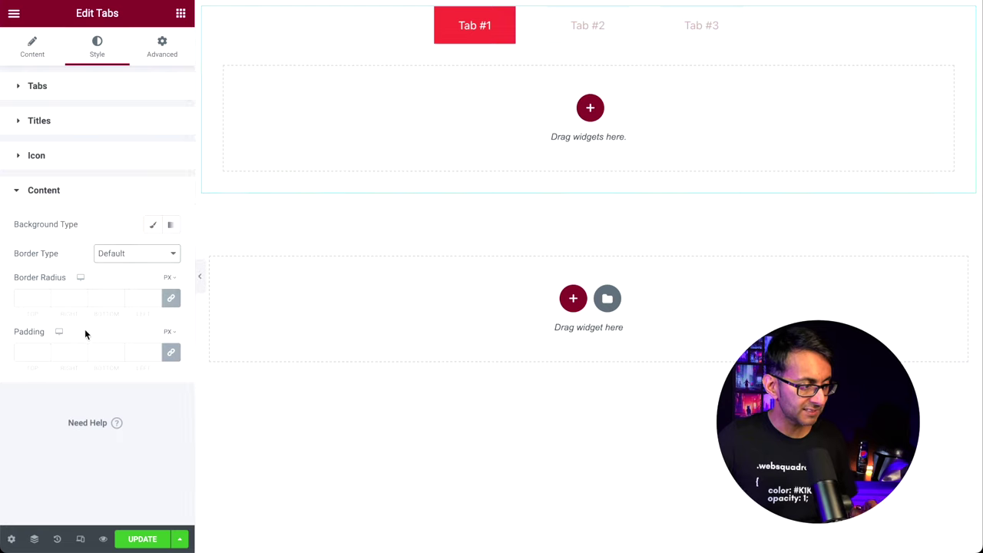
- Enter 100 content padding, clear it back to empty, and return to the Content settings
{"action": "left_click", "coordinate": [23, 357]}
{"action": "type", "text": "100"}
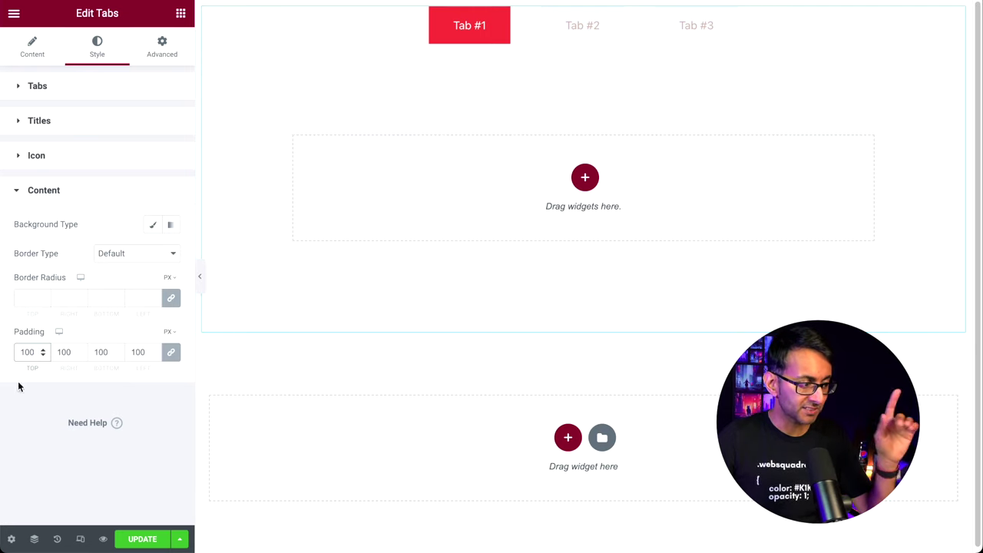
{"action": "double_click", "coordinate": [31, 352]}
{"action": "key", "text": "BackSpace"}
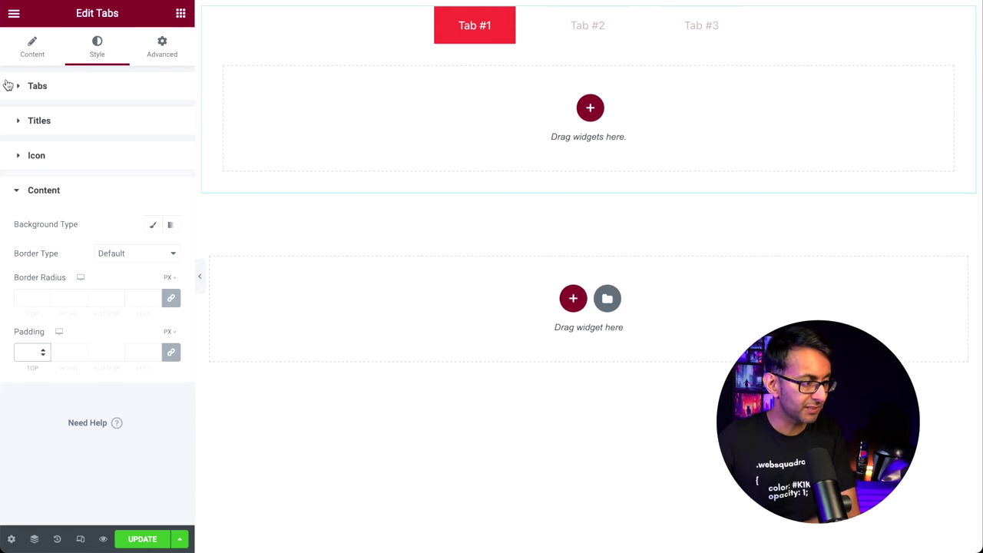
{"action": "left_click", "coordinate": [26, 57]}
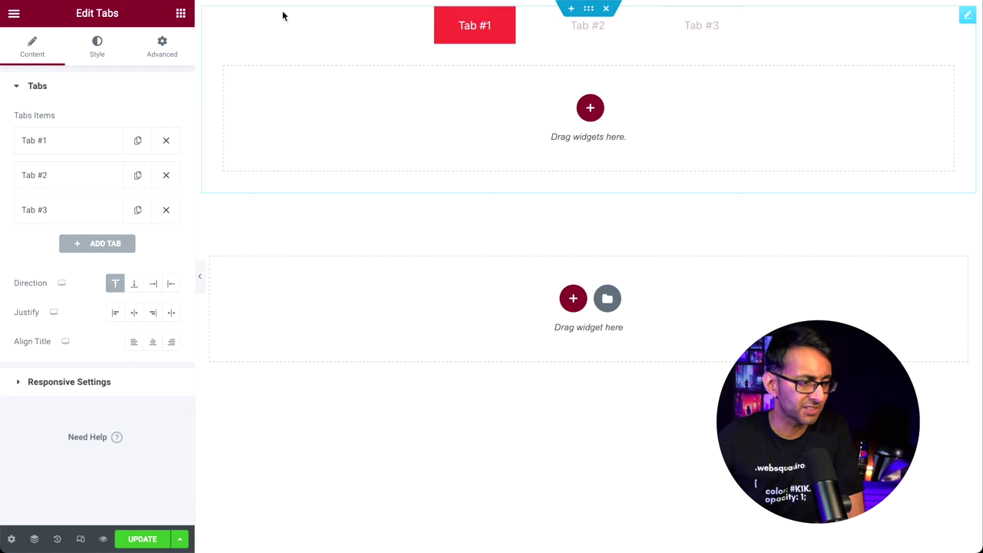
- Add the two-columns-above-one-full-width-row structure inside Tab #1
{"action": "left_click", "coordinate": [587, 110]}
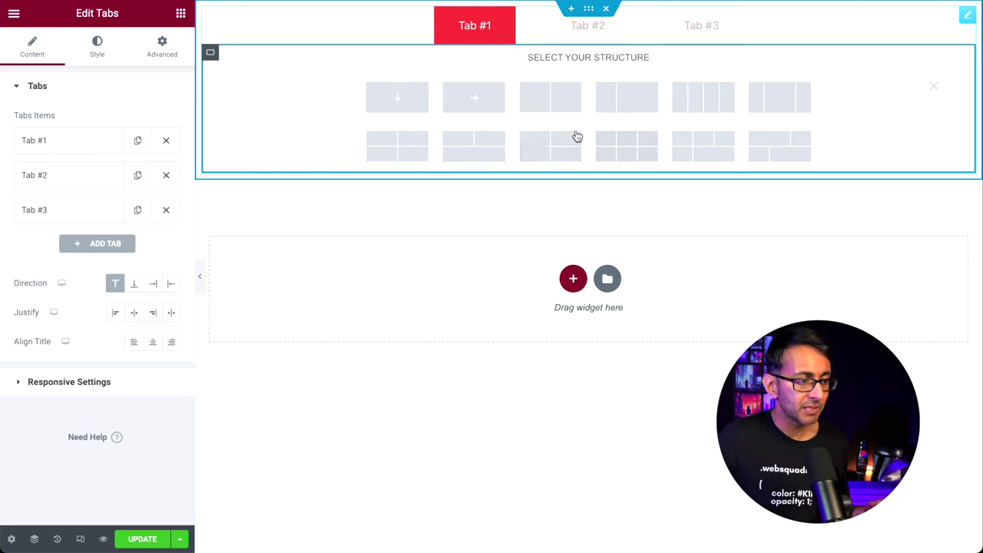
{"action": "left_click", "coordinate": [468, 148]}
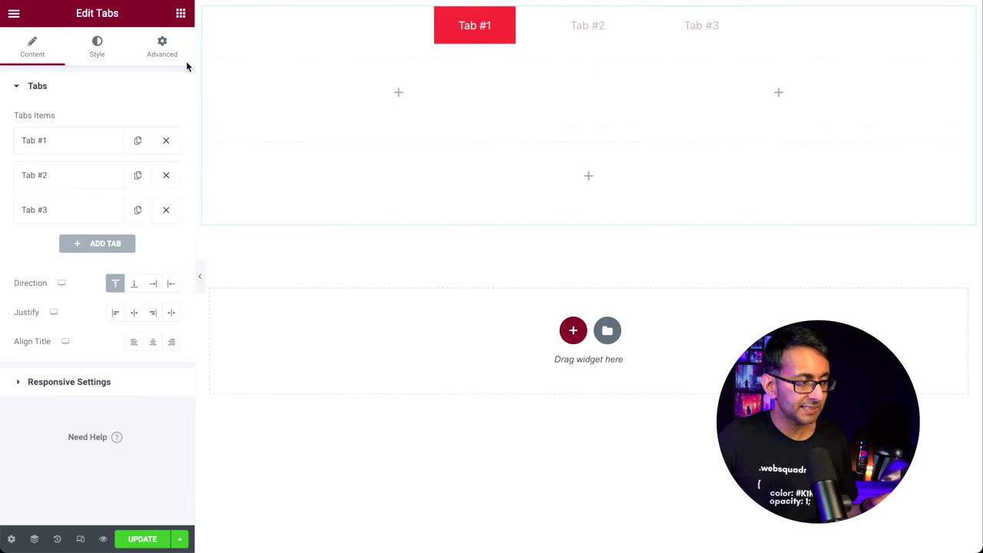
- Drag Accordion into the left column, Slides into the right, and Call to Action into the bottom row
{"action": "left_click", "coordinate": [181, 15]}
{"action": "left_click", "coordinate": [122, 69]}
{"action": "type", "text": "acco"}
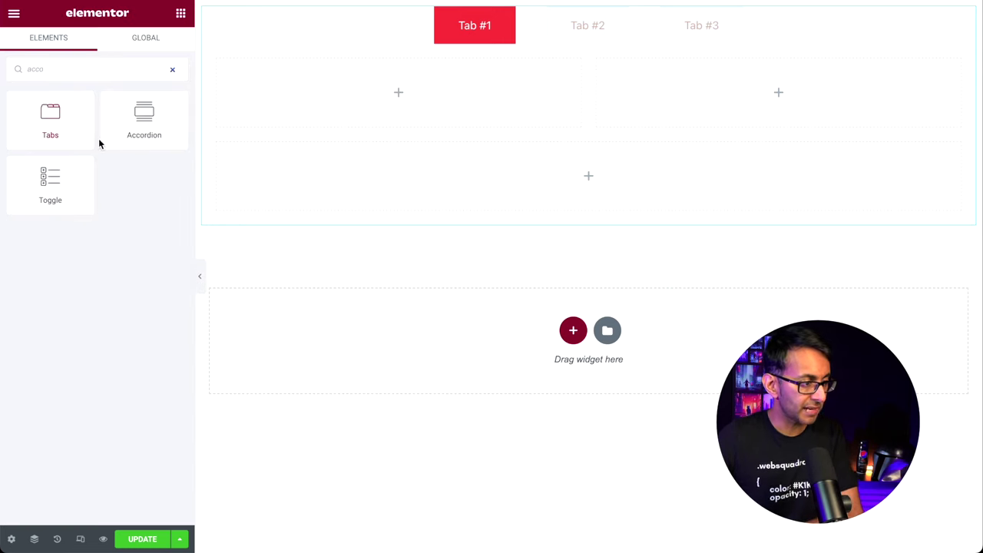
{"action": "left_click_drag", "start_coordinate": [138, 123], "coordinate": [393, 128]}
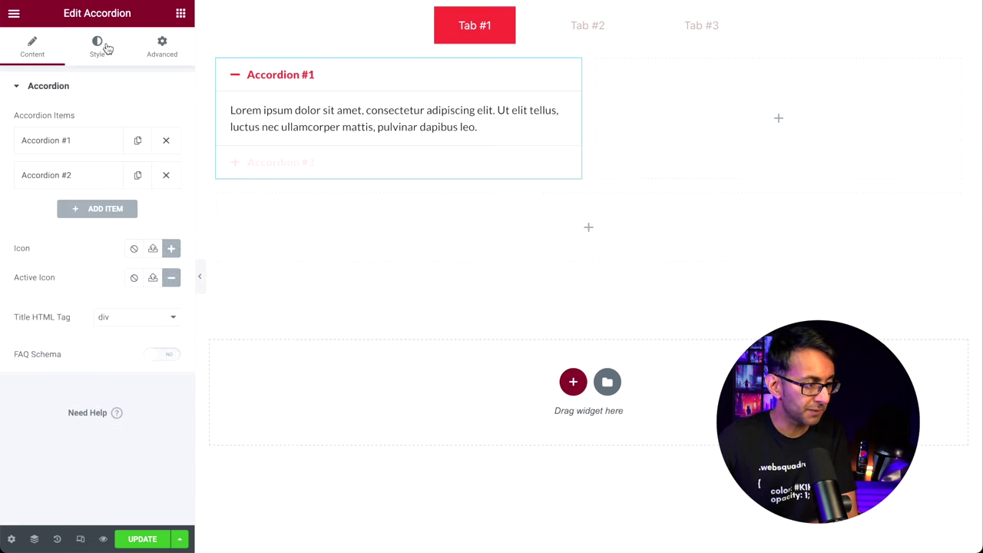
{"action": "left_click", "coordinate": [180, 15]}
{"action": "type", "text": "slide"}
{"action": "left_click_drag", "start_coordinate": [143, 110], "coordinate": [210, 123]}
{"action": "left_click", "coordinate": [179, 15]}
{"action": "type", "text": "call"}
{"action": "left_click_drag", "start_coordinate": [49, 119], "coordinate": [461, 368]}
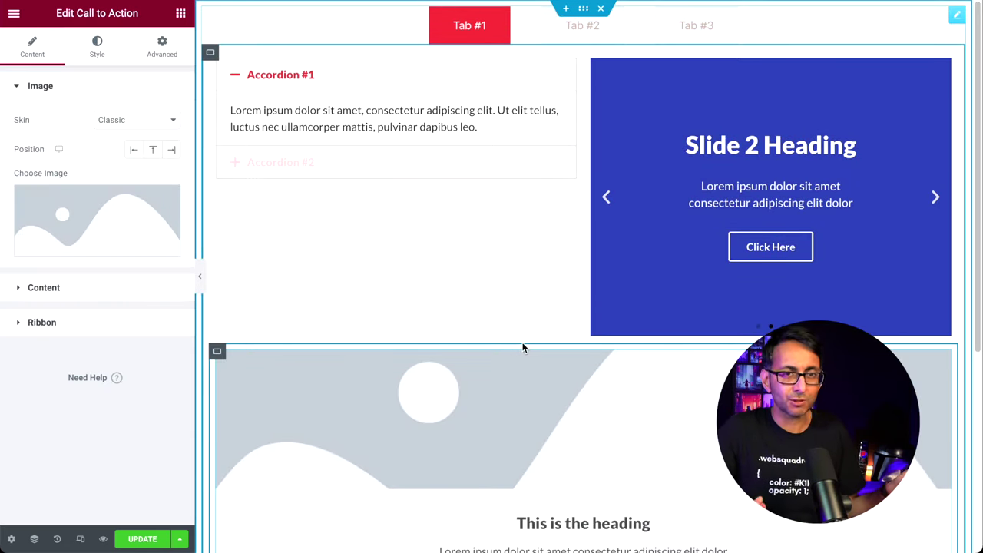
- Open the Navigator and select the outer container, Tabs widget and Tab #1 container
{"action": "left_click", "coordinate": [956, 15]}
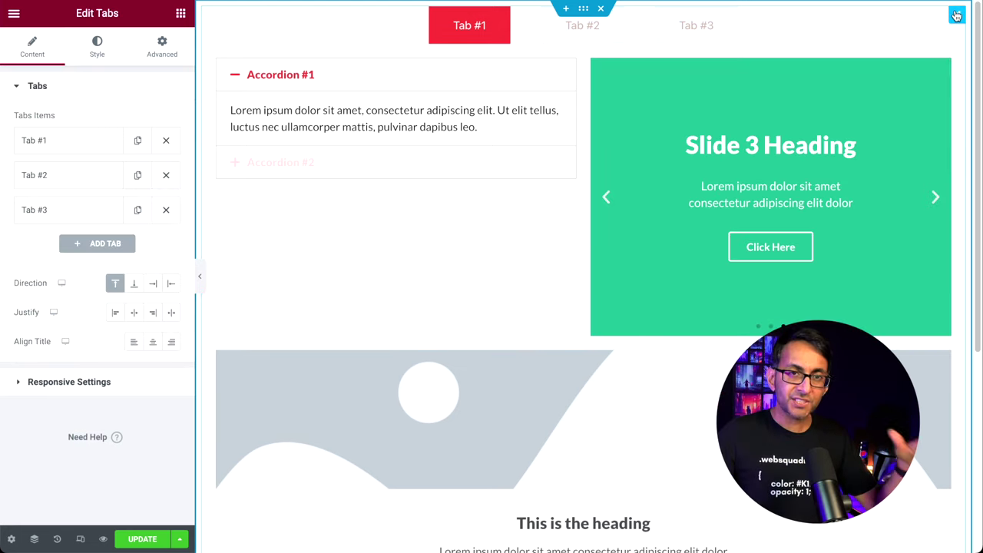
{"action": "left_click", "coordinate": [33, 540]}
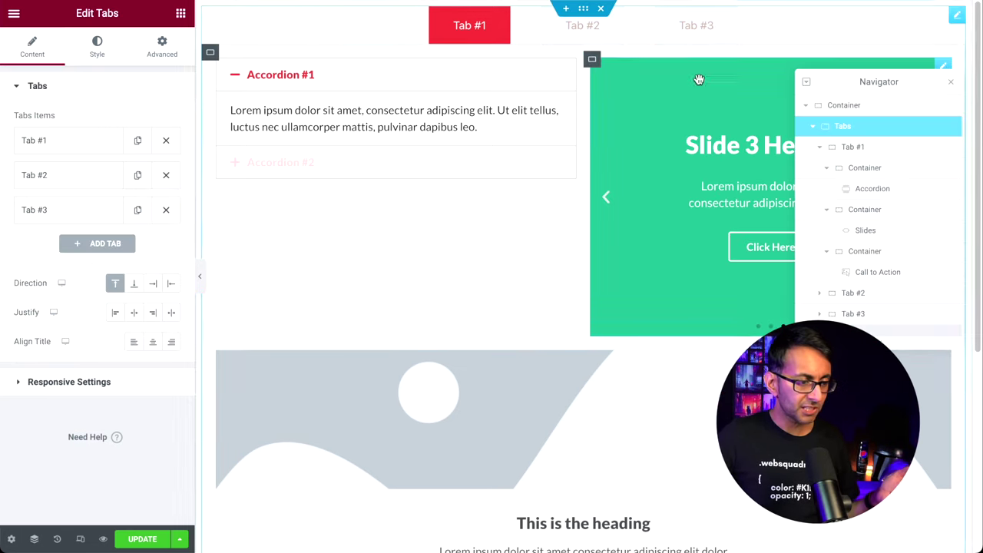
{"action": "left_click", "coordinate": [857, 109]}
{"action": "left_click", "coordinate": [858, 126]}
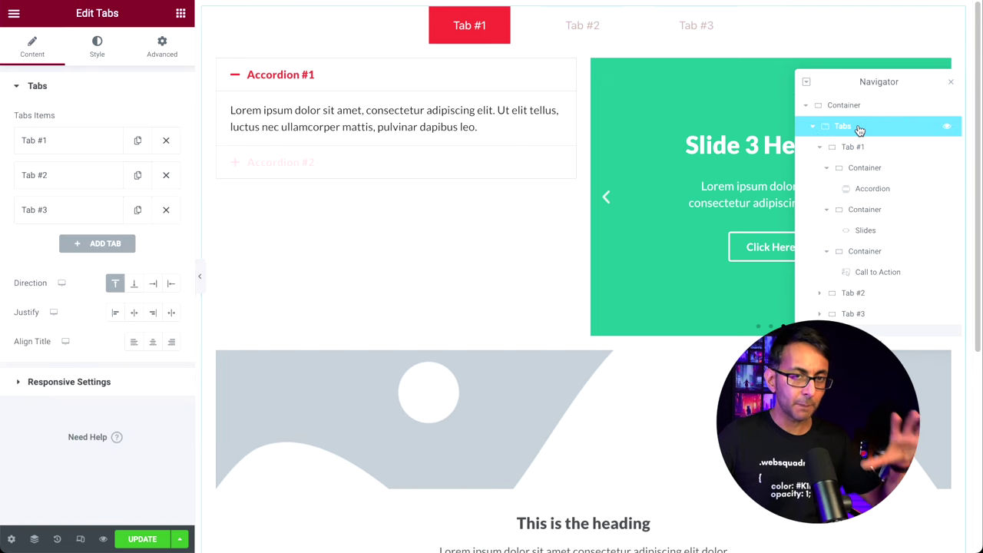
{"action": "left_click", "coordinate": [860, 147]}
{"action": "left_click_drag", "start_coordinate": [855, 83], "coordinate": [400, 99]}
- Collapse the Accordion and Slides containers, check Tab #1's Advanced settings, then show Tab #2
{"action": "left_click", "coordinate": [437, 187]}
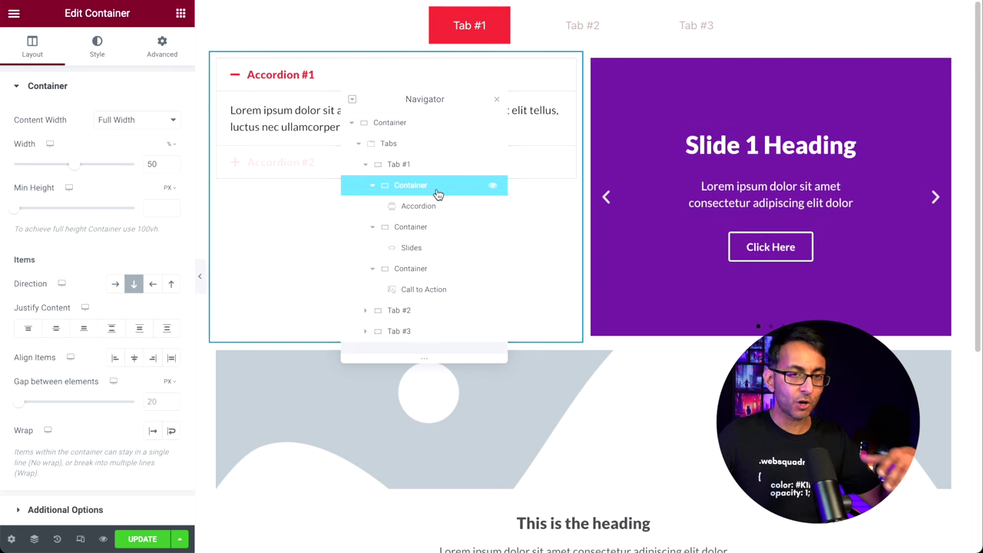
{"action": "left_click", "coordinate": [372, 191]}
{"action": "left_click", "coordinate": [372, 208]}
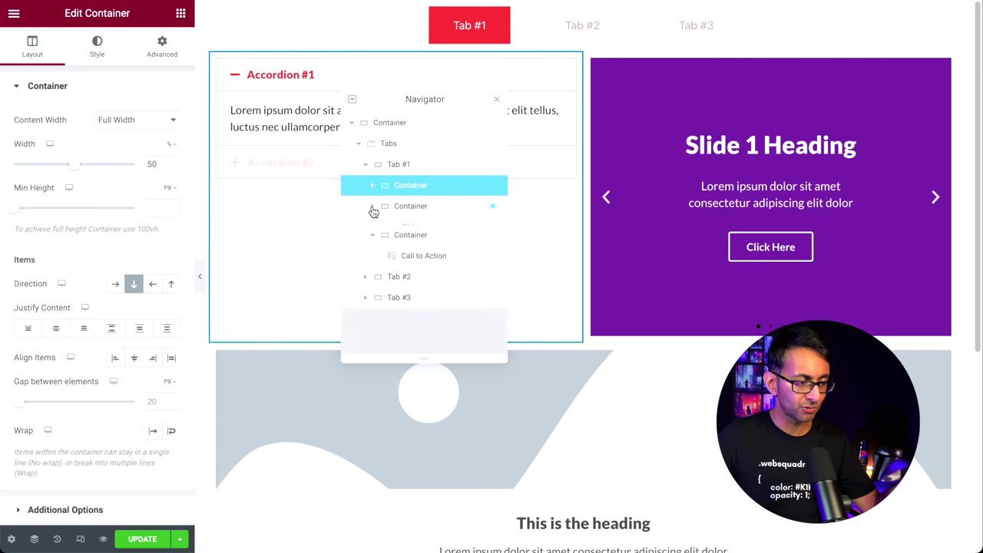
{"action": "left_click", "coordinate": [438, 164]}
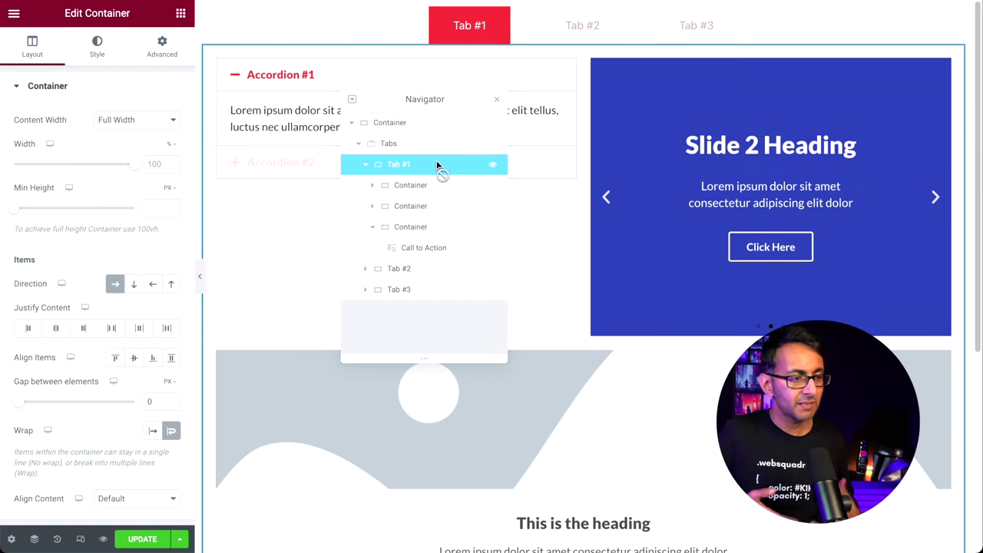
{"action": "left_click", "coordinate": [164, 52]}
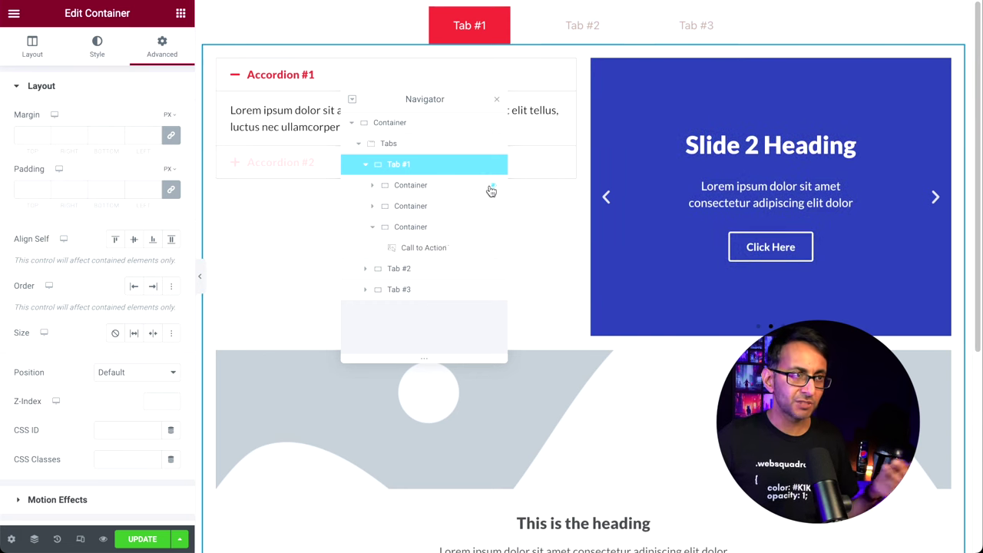
{"action": "left_click", "coordinate": [386, 268]}
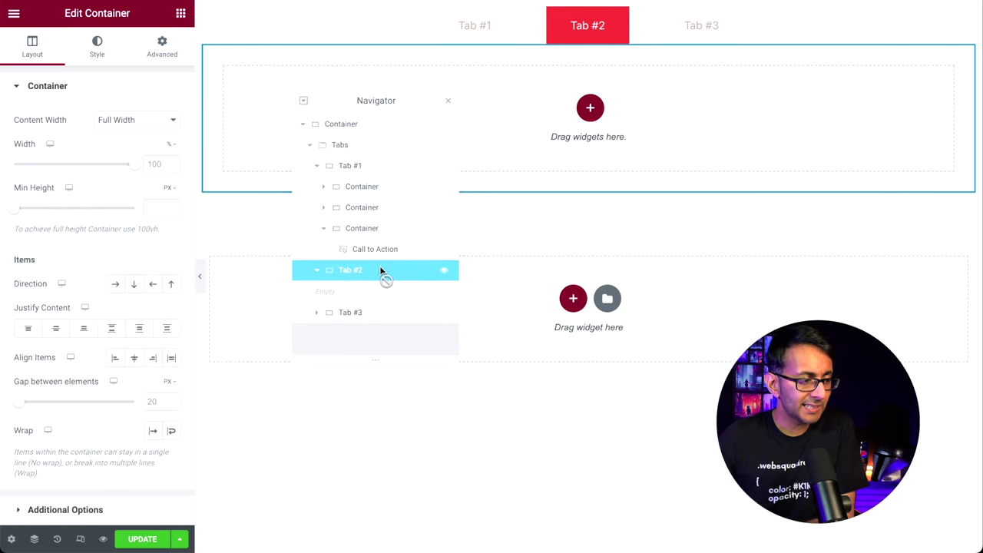
- Collapse Tab #2 in the Navigator and move the Navigator out of the way
{"action": "left_click", "coordinate": [316, 270]}
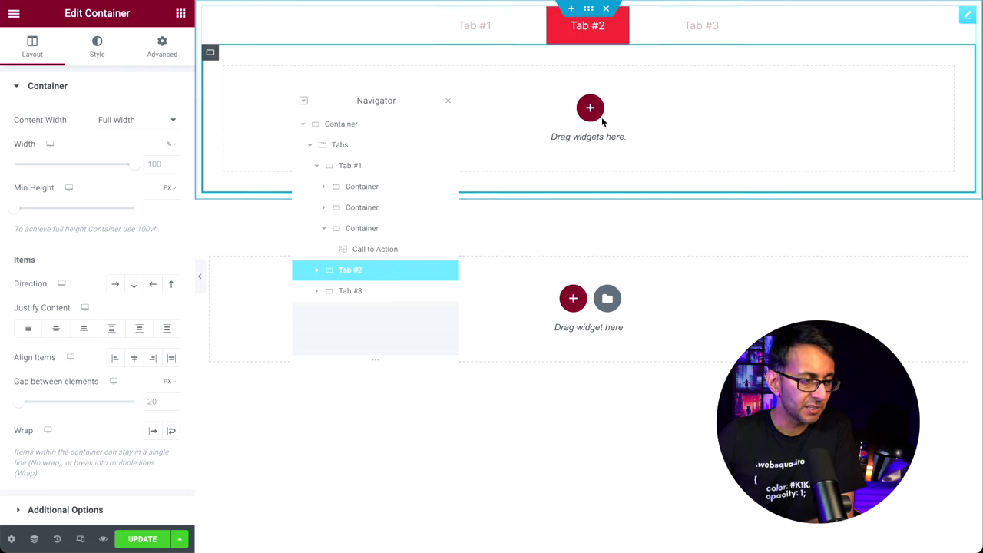
{"action": "left_click", "coordinate": [181, 15]}
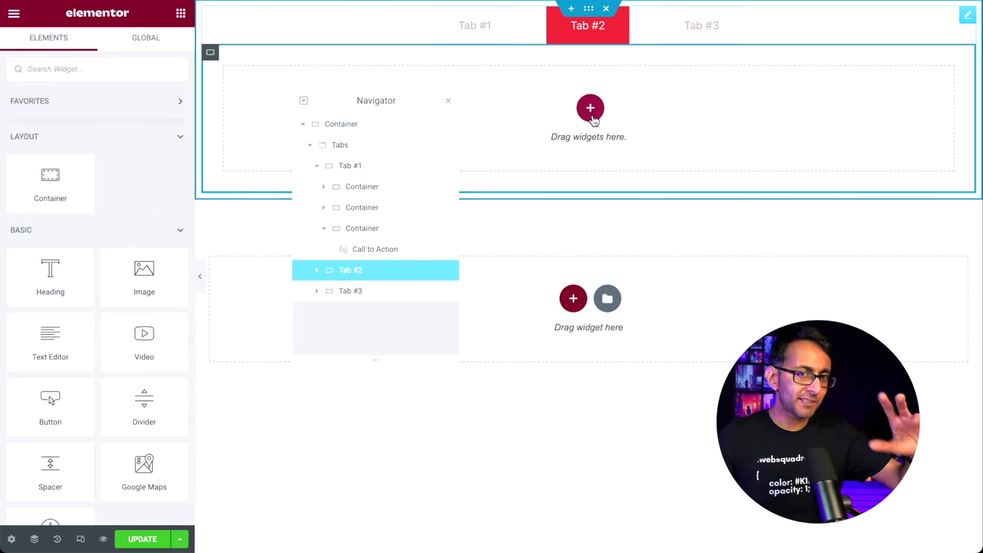
{"action": "left_click_drag", "start_coordinate": [380, 112], "coordinate": [338, 150]}
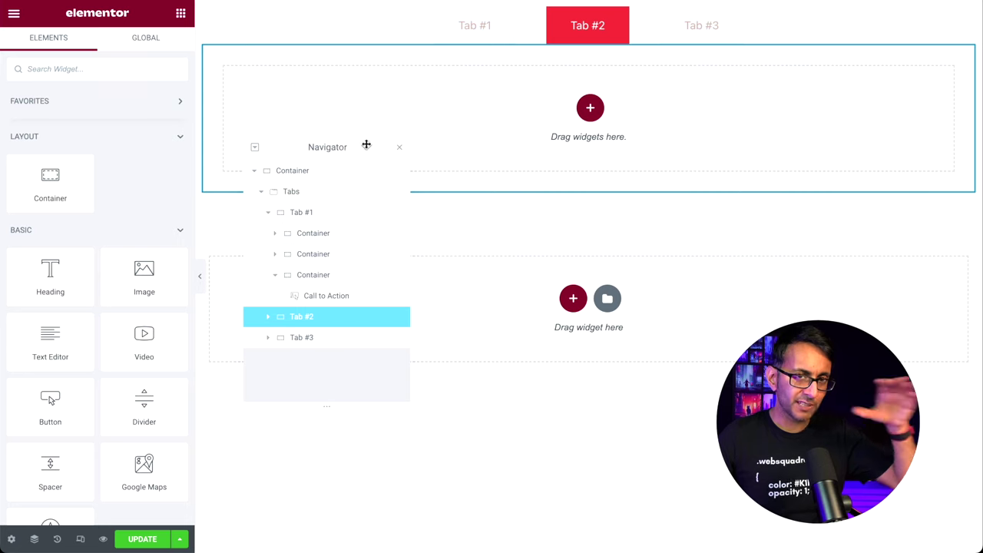
{"action": "left_click", "coordinate": [583, 112]}
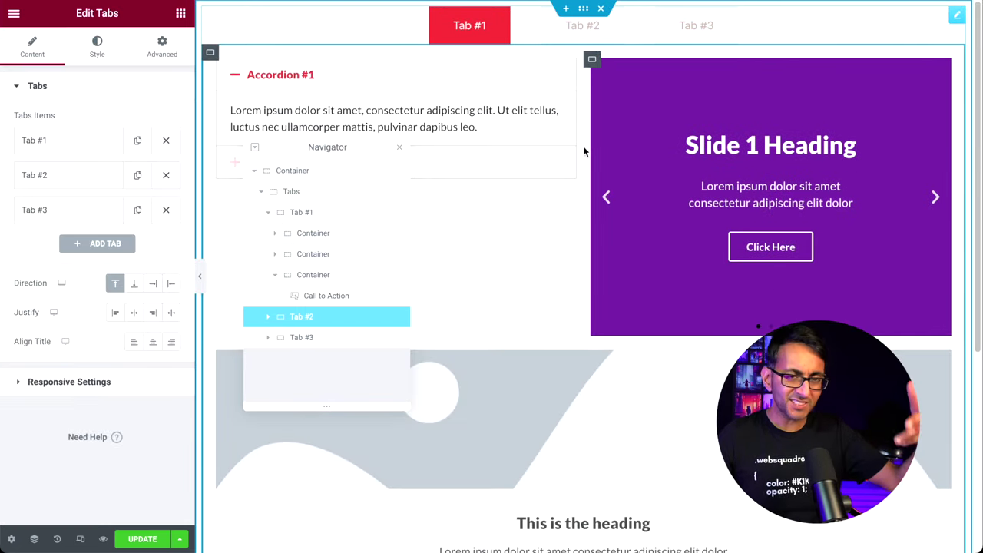
{"action": "left_click_drag", "start_coordinate": [588, 211], "coordinate": [352, 344]}
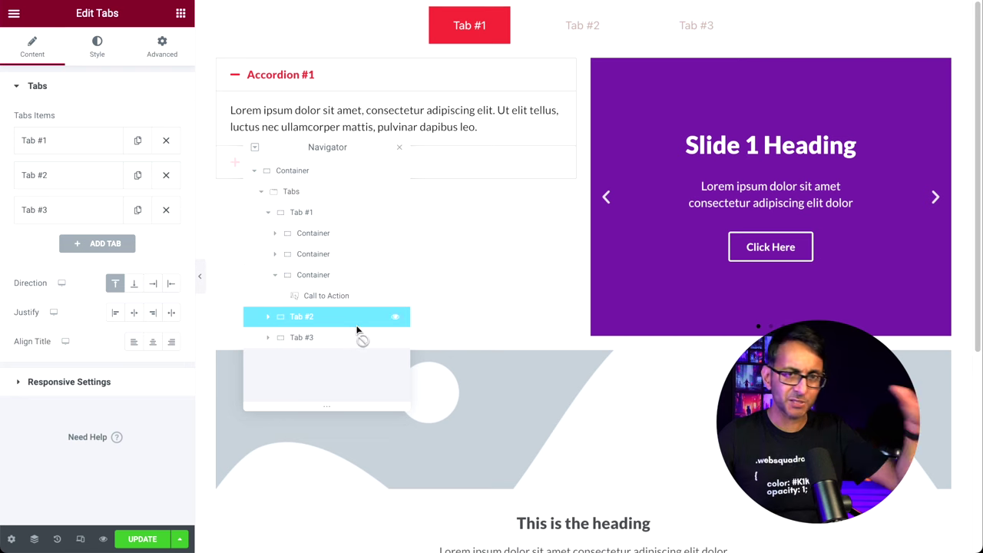
- Add a single Direction Column container to Tab #2's empty content area
{"action": "left_click", "coordinate": [326, 321]}
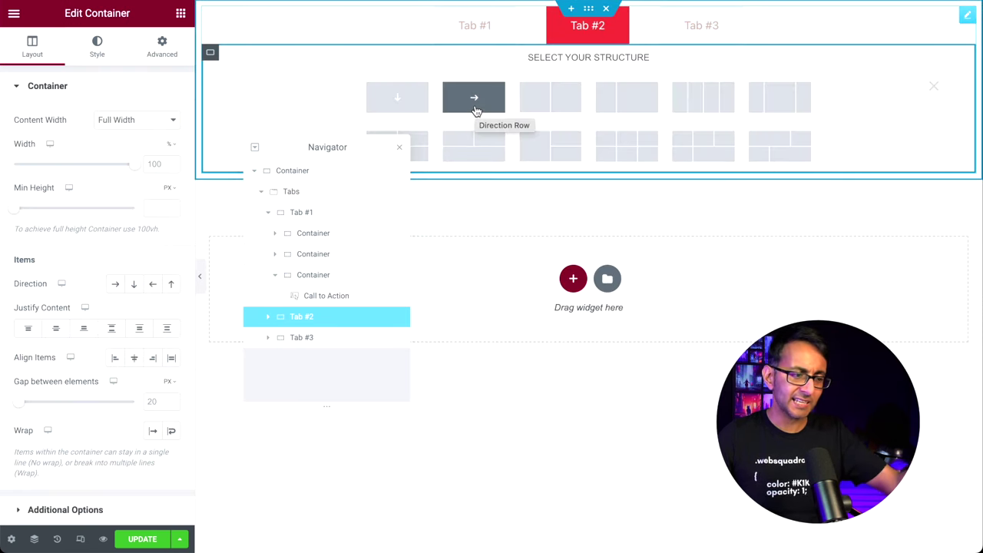
{"action": "left_click", "coordinate": [400, 101]}
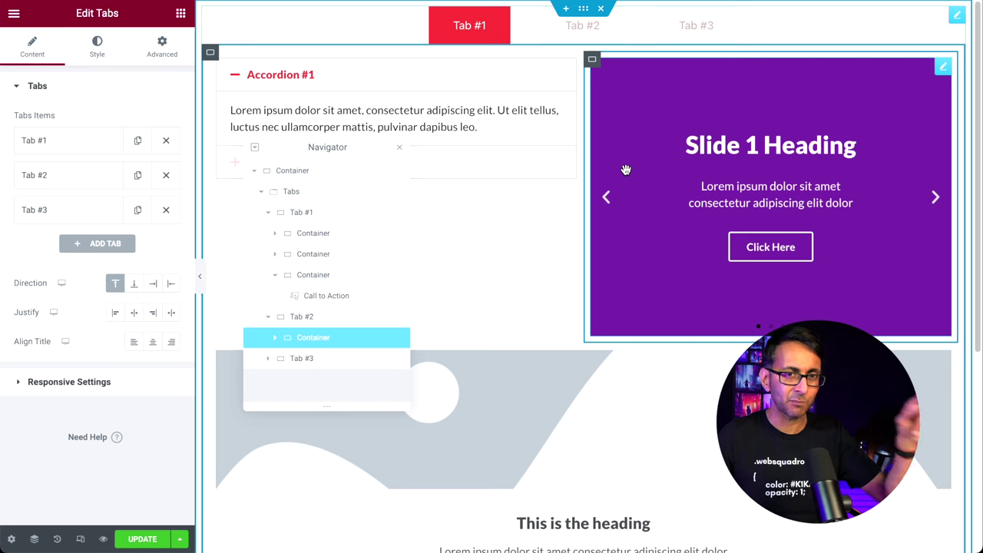
{"action": "left_click_drag", "start_coordinate": [370, 338], "coordinate": [326, 362]}
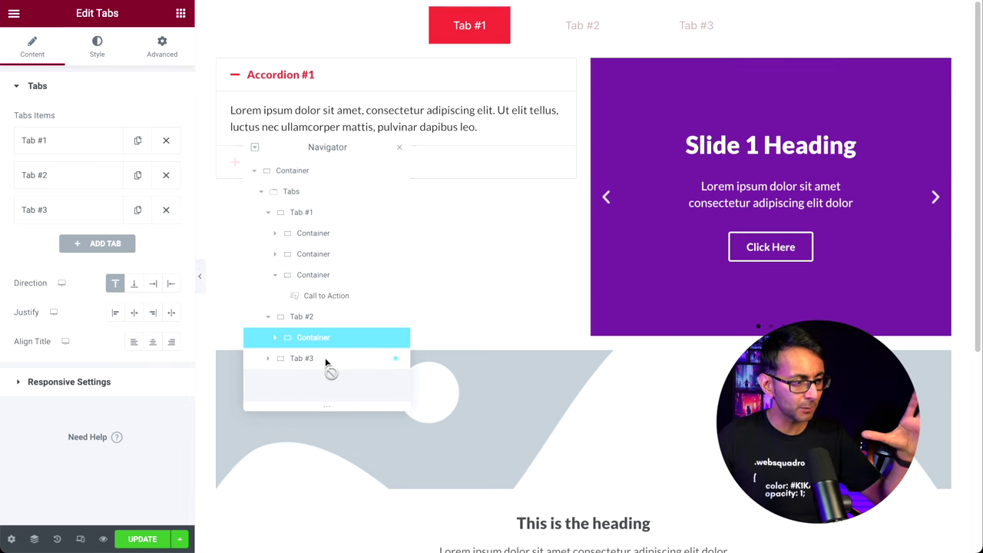
{"action": "left_click", "coordinate": [337, 346]}
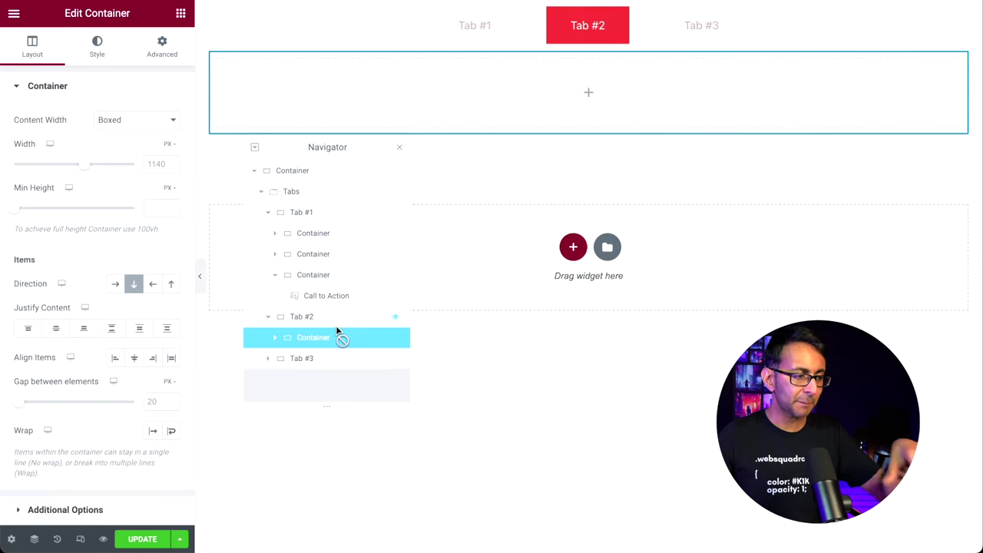
{"action": "left_click_drag", "start_coordinate": [338, 318], "coordinate": [345, 351]}
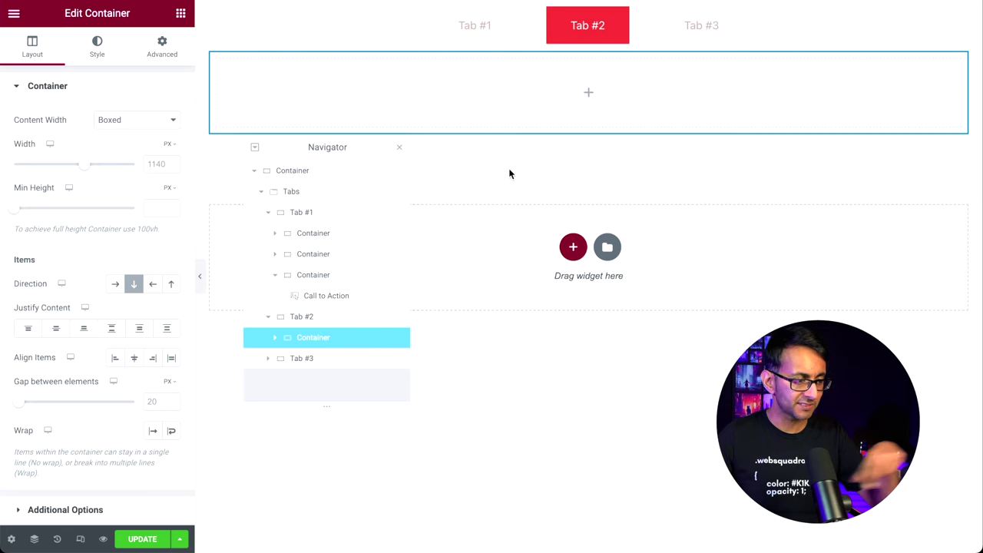
{"action": "left_click_drag", "start_coordinate": [398, 152], "coordinate": [410, 281]}
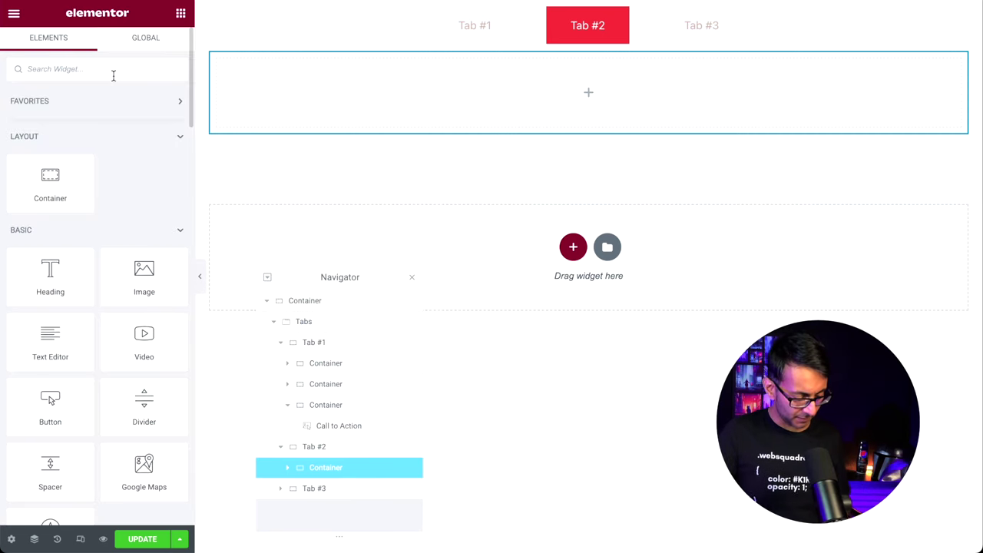
- Add a Text Editor to Tab #2, duplicate it, and drag a Heading above it
{"action": "left_click", "coordinate": [113, 69]}
{"action": "type", "text": "text"}
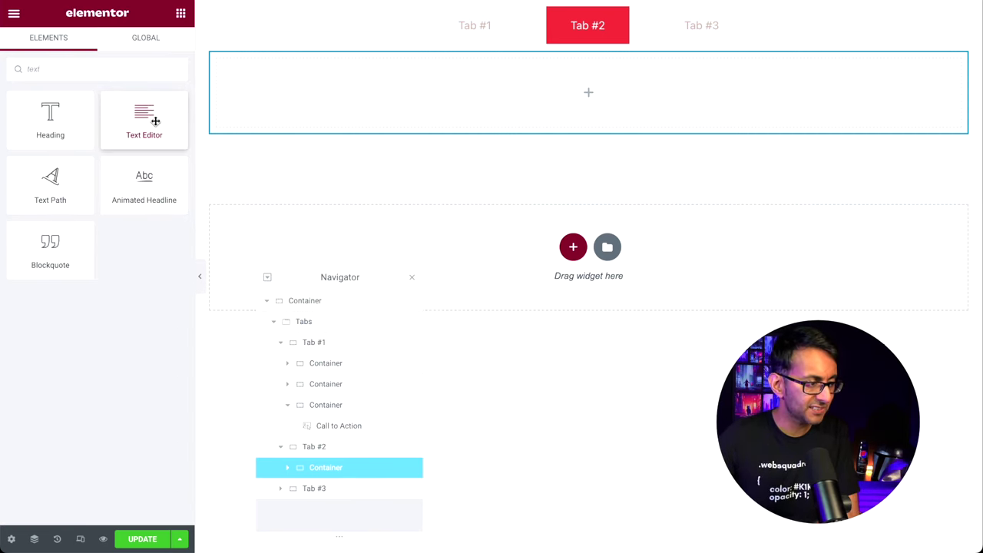
{"action": "left_click_drag", "start_coordinate": [145, 117], "coordinate": [672, 120]}
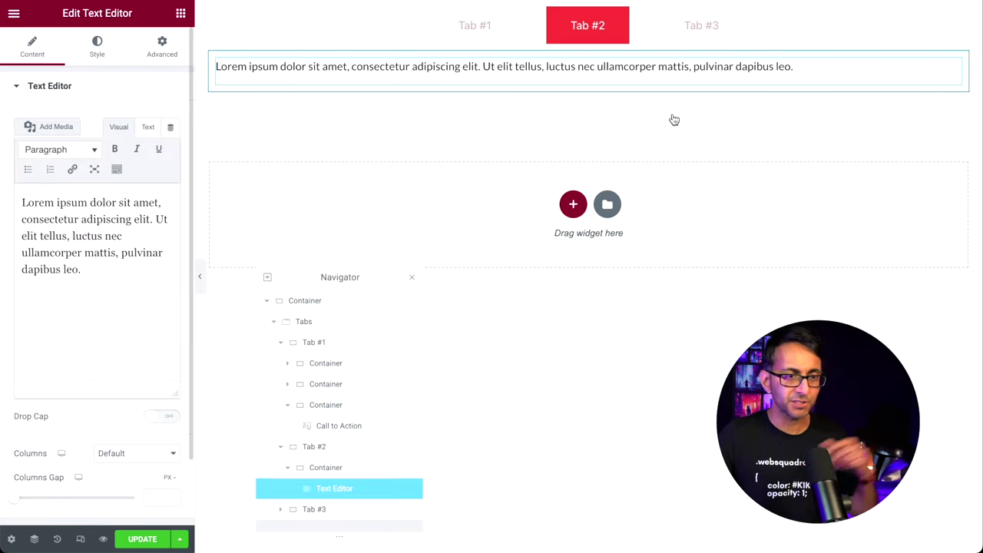
{"action": "right_click", "coordinate": [563, 80]}
{"action": "left_click", "coordinate": [607, 115]}
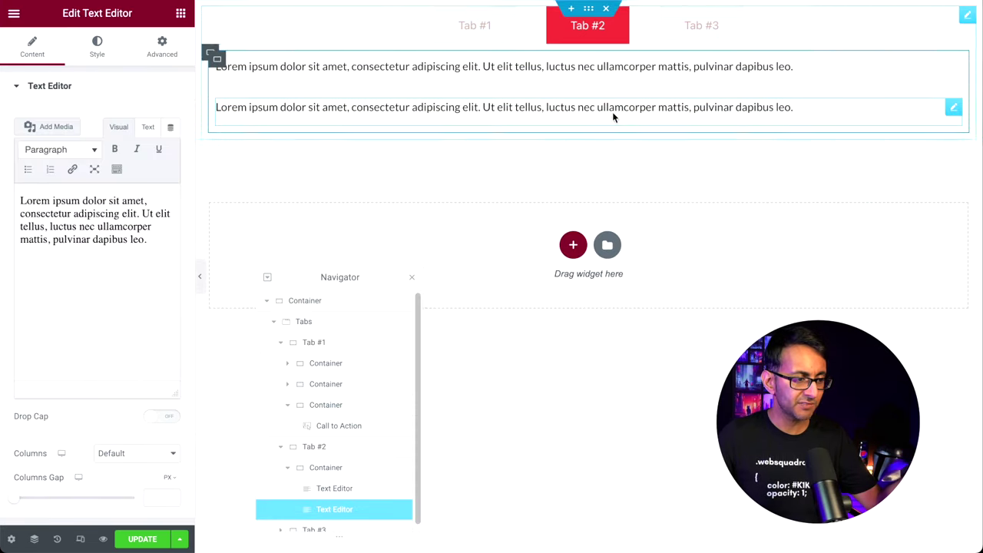
{"action": "left_click", "coordinate": [181, 14]}
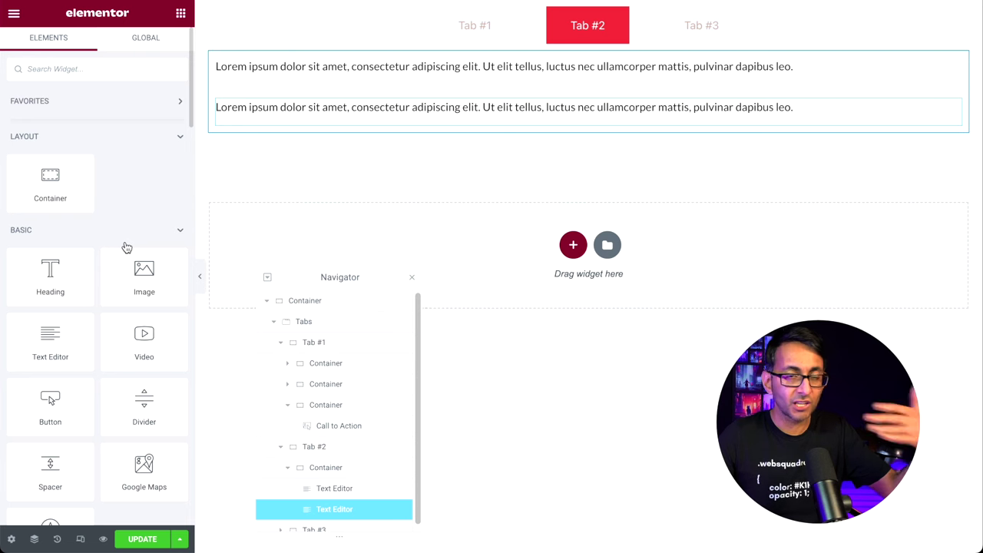
{"action": "left_click_drag", "start_coordinate": [50, 276], "coordinate": [397, 74]}
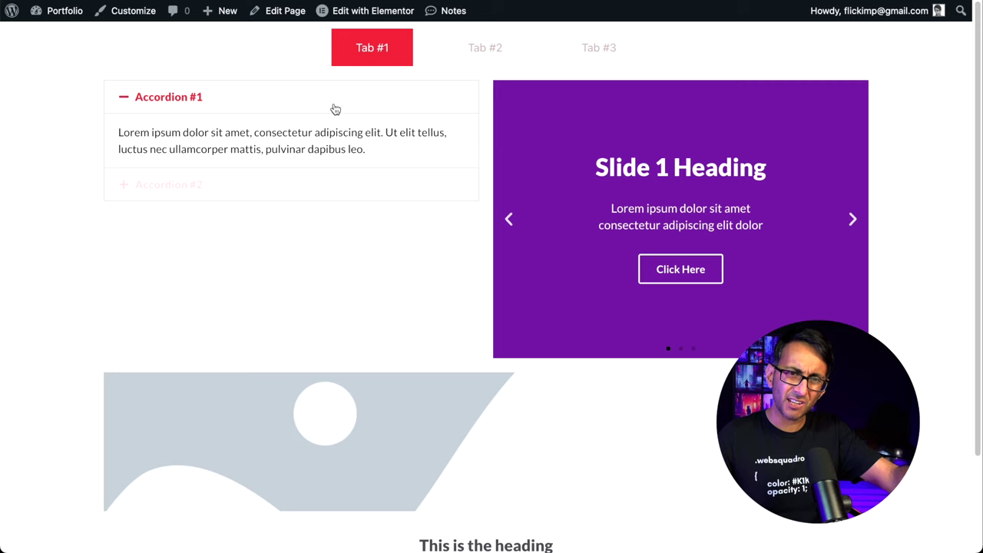
- On the live page, advance the slider, then view Tab #2, Tab #3 and Tab #2 again
{"action": "left_click", "coordinate": [853, 221]}
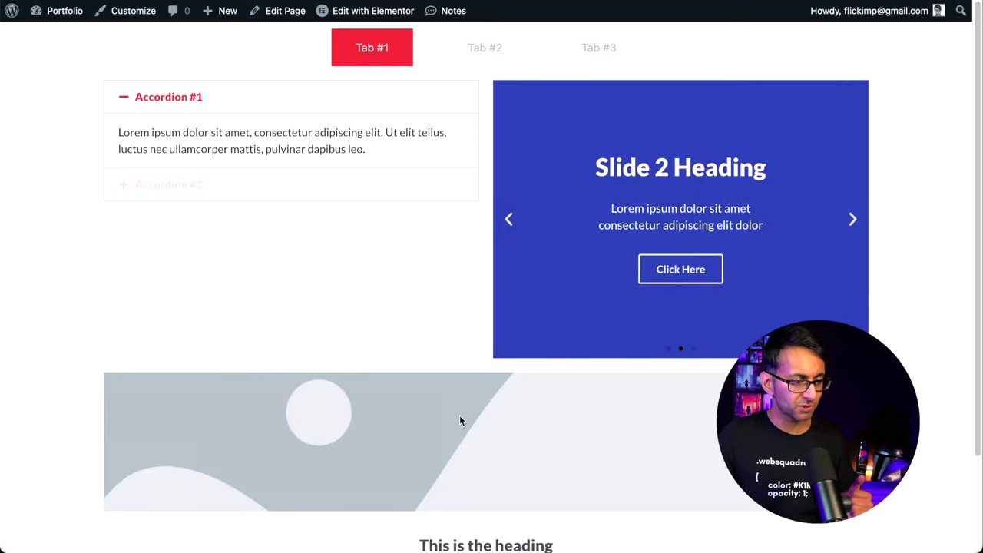
{"action": "scroll", "coordinate": [459, 415], "scroll_direction": "down", "scroll_amount": 3}
{"action": "scroll", "coordinate": [454, 401], "scroll_direction": "up", "scroll_amount": 3}
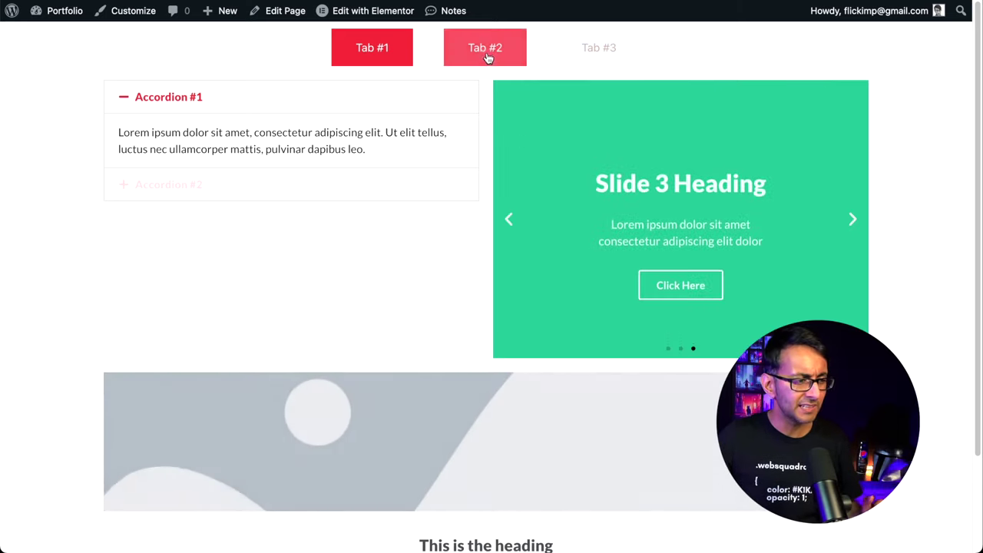
{"action": "left_click", "coordinate": [488, 55]}
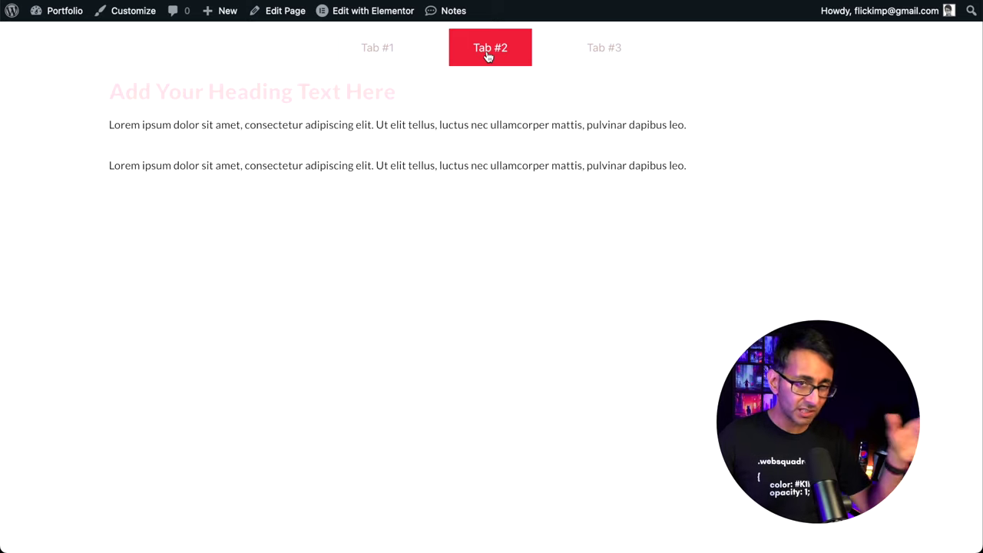
{"action": "left_click", "coordinate": [598, 60]}
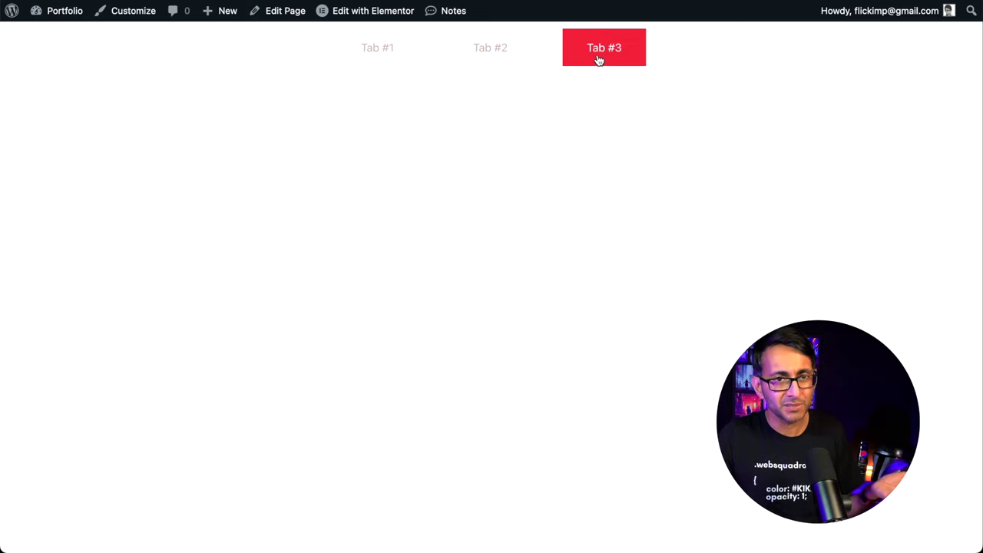
{"action": "left_click", "coordinate": [489, 49]}
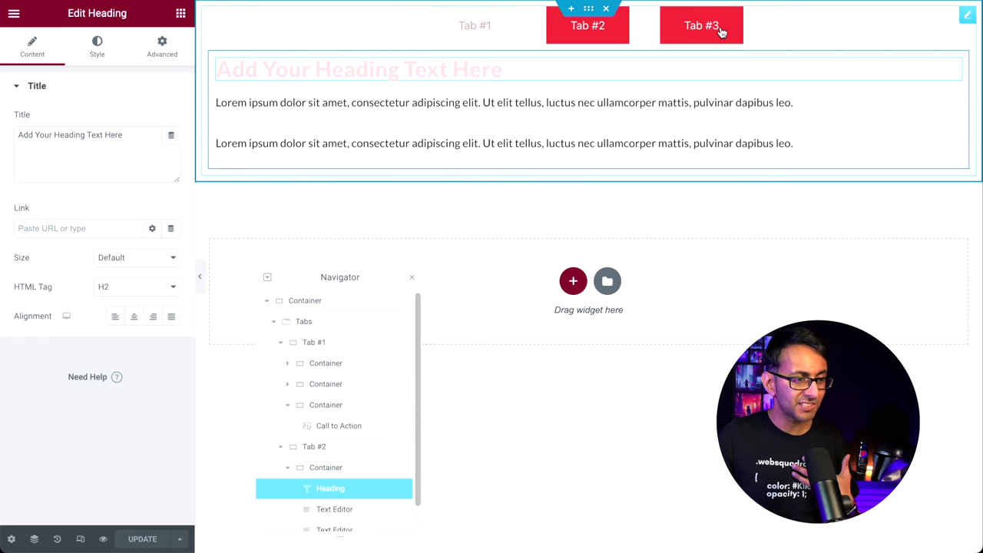
- Give Tab #3 the 2x3 grid structure of six empty containers
{"action": "left_click", "coordinate": [117, 219]}
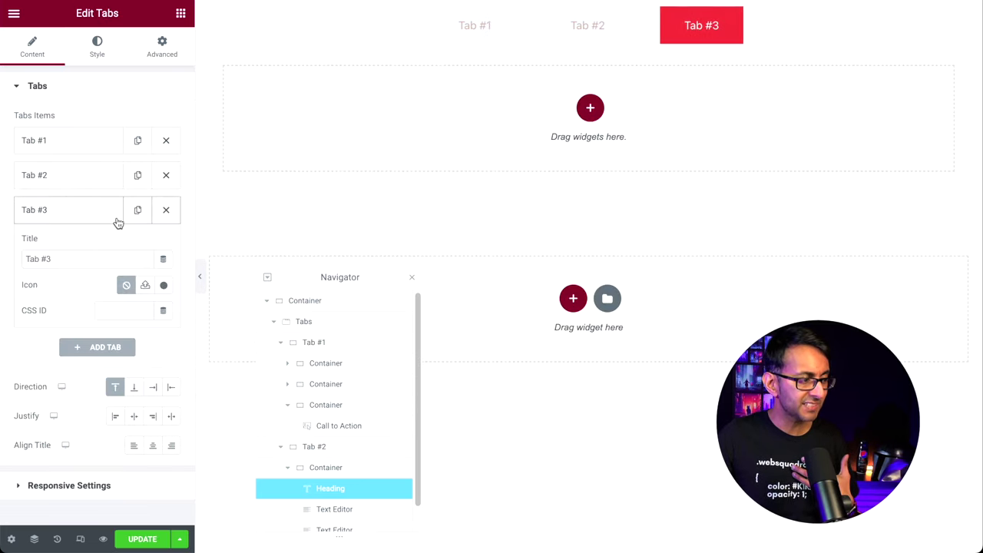
{"action": "left_click", "coordinate": [46, 210]}
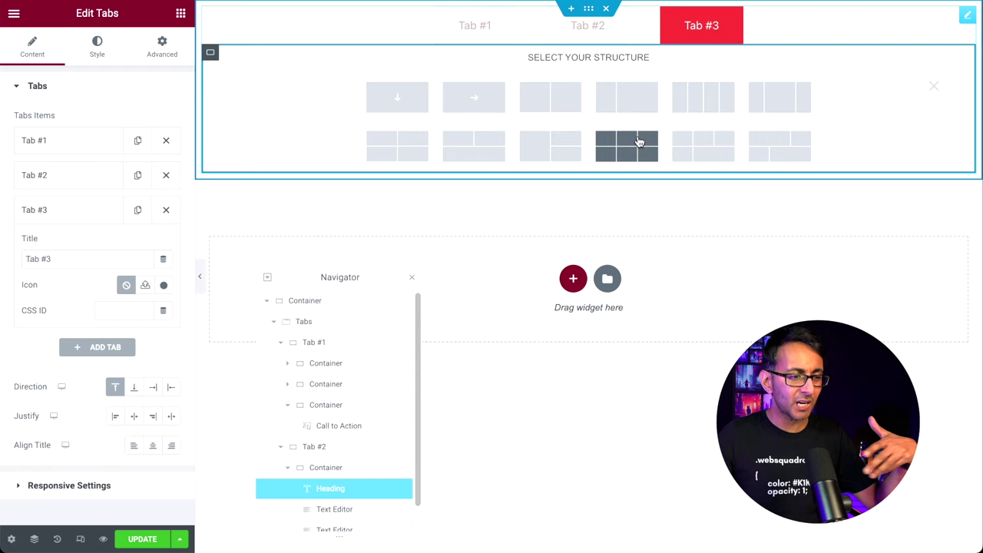
{"action": "left_click", "coordinate": [638, 142]}
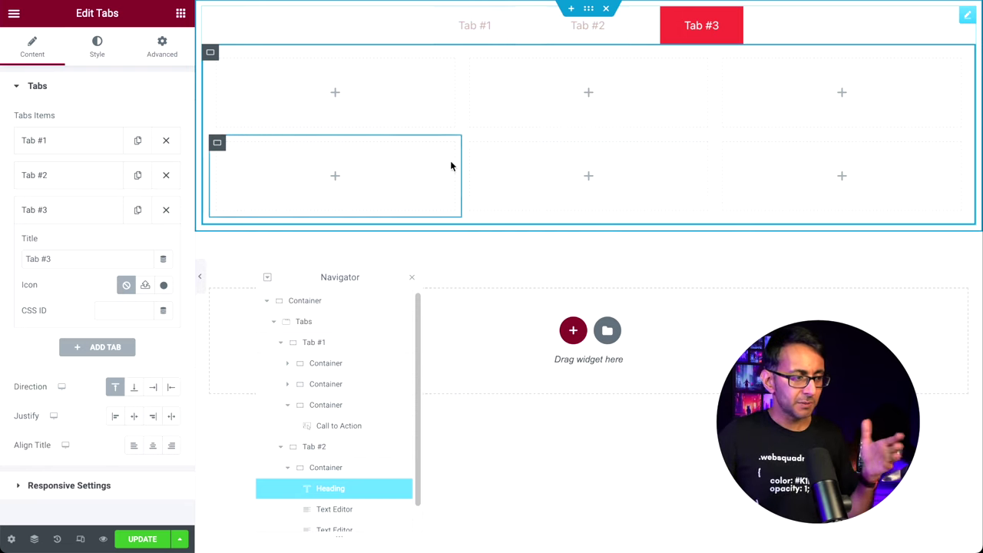
{"action": "left_click", "coordinate": [77, 212]}
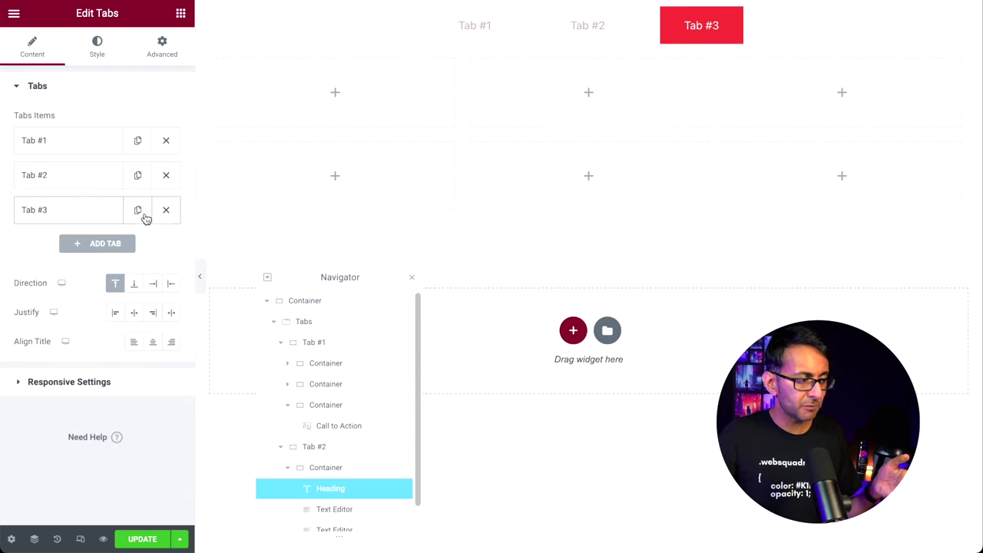
- Duplicate Tab #3, add a new Tab #5, and view Tab #1 on the live page
{"action": "left_click", "coordinate": [138, 210]}
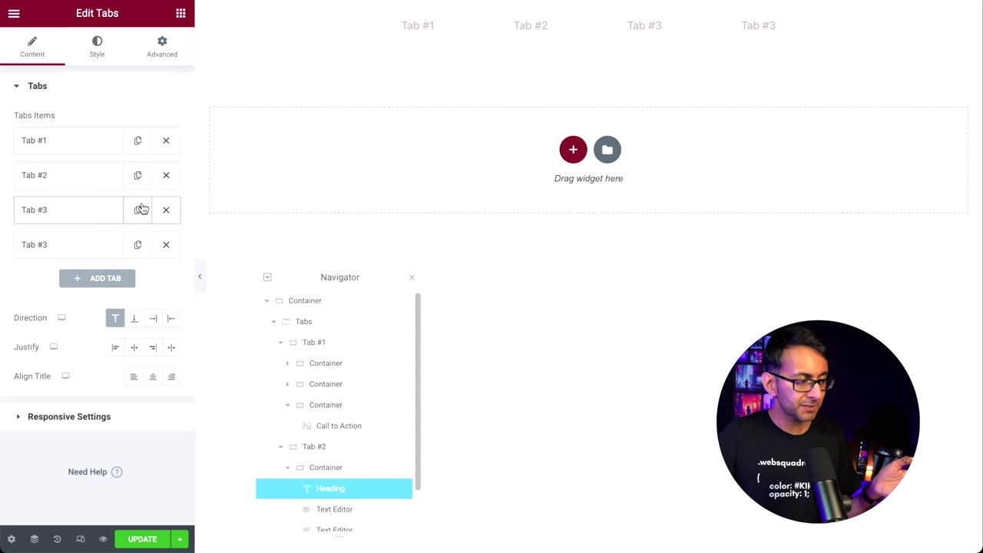
{"action": "left_click", "coordinate": [97, 280]}
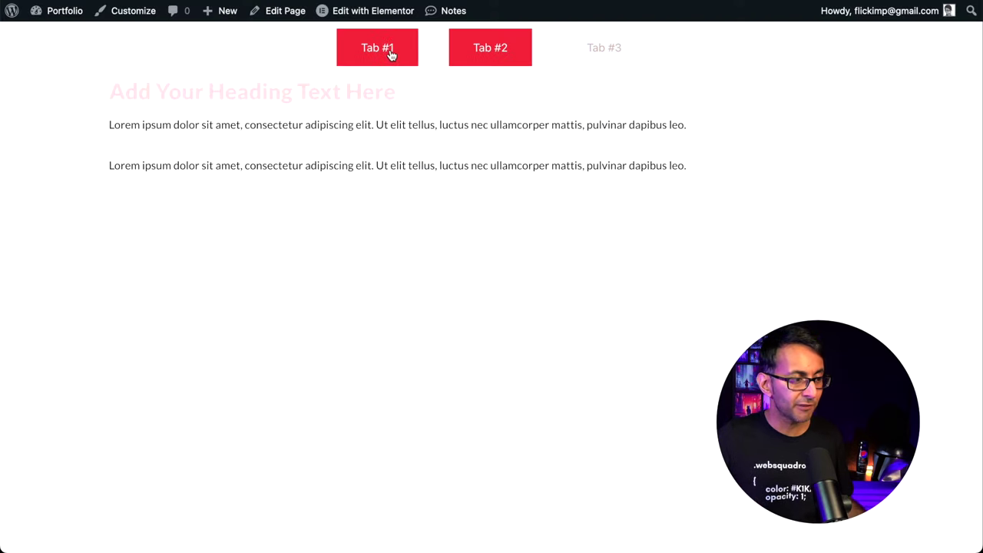
{"action": "left_click", "coordinate": [391, 50]}
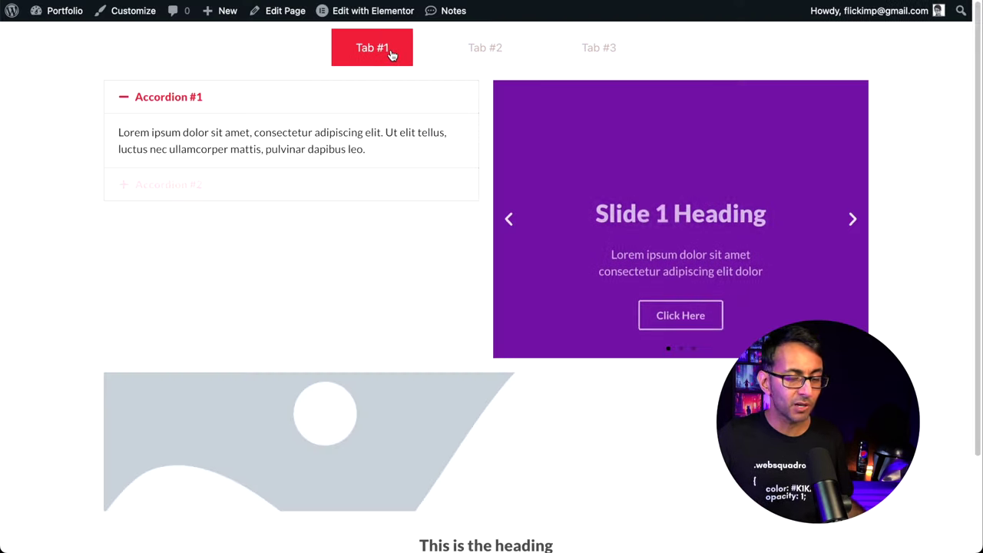